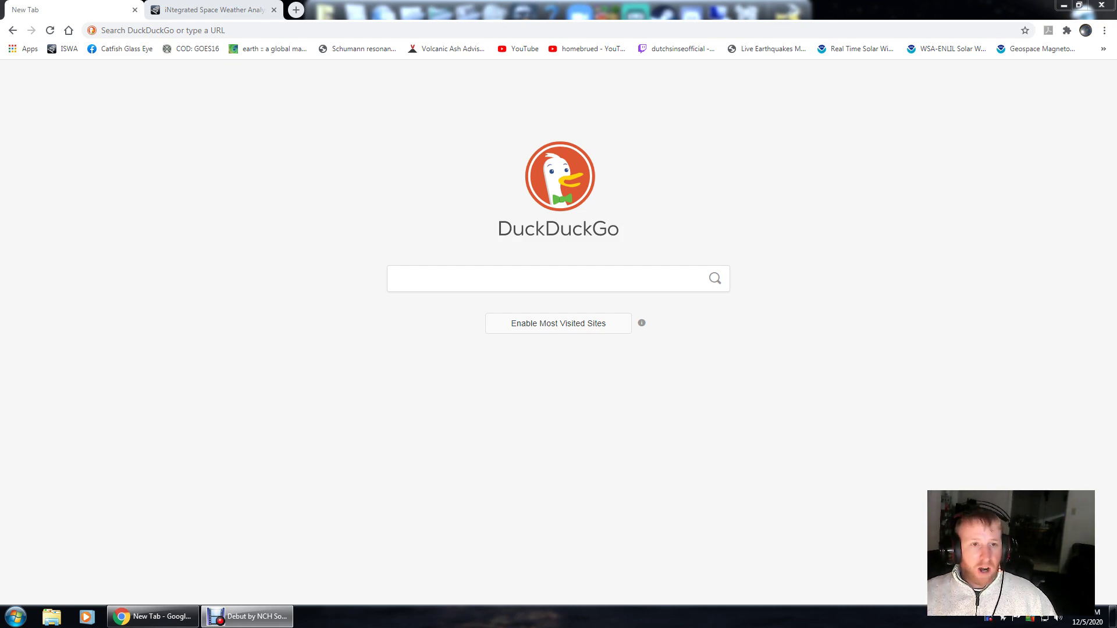
Search DuckDuckGo for ISWA and land on the NASA iSWA web app
left_click(503, 282)
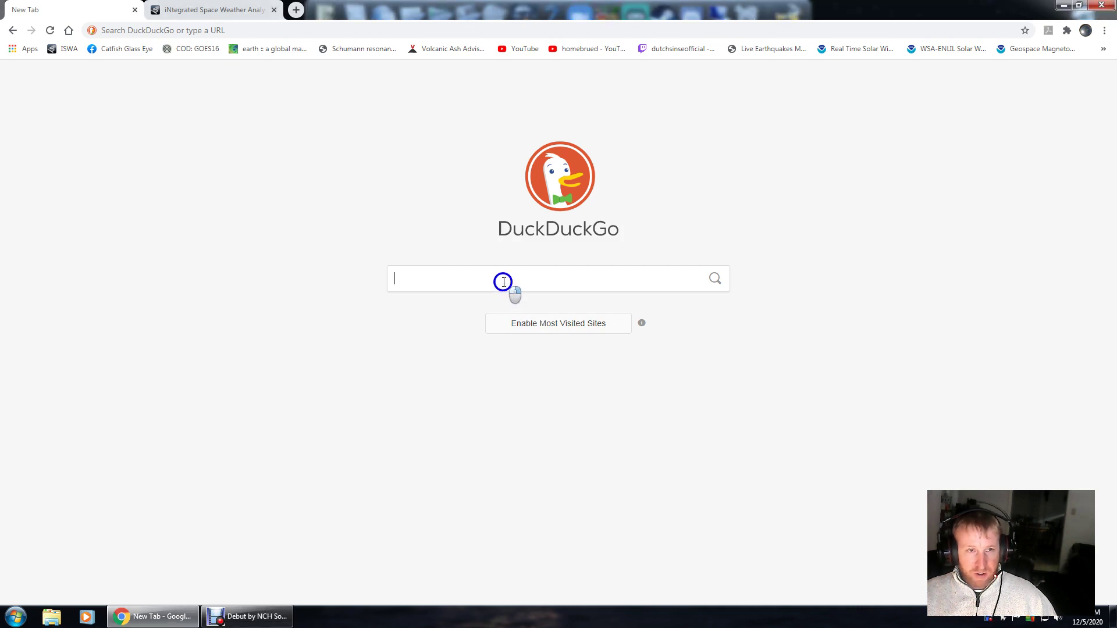
type("I")
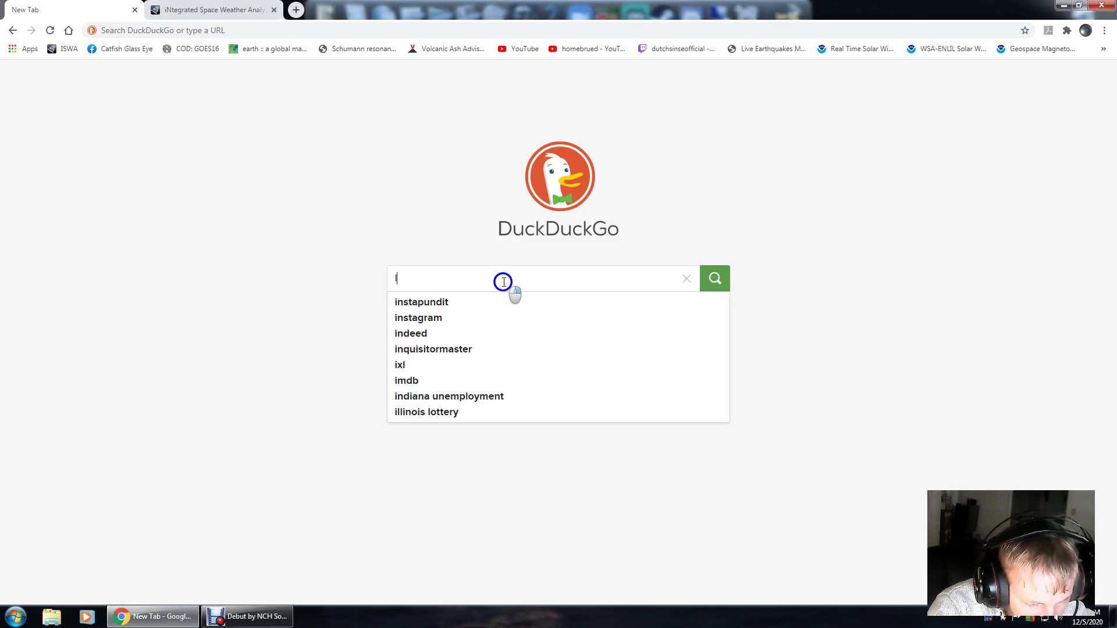
type("SWA")
key("Return")
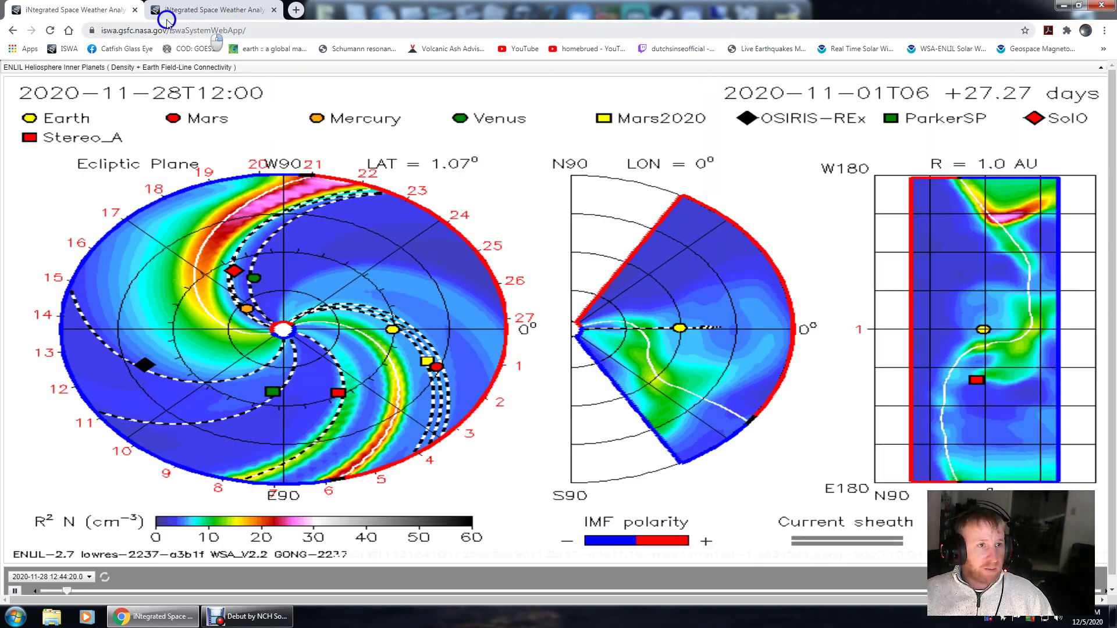
Close the ENLIL plot tab and switch the catalog to Magnetosphere cygnets
left_click(134, 9)
left_click(617, 221)
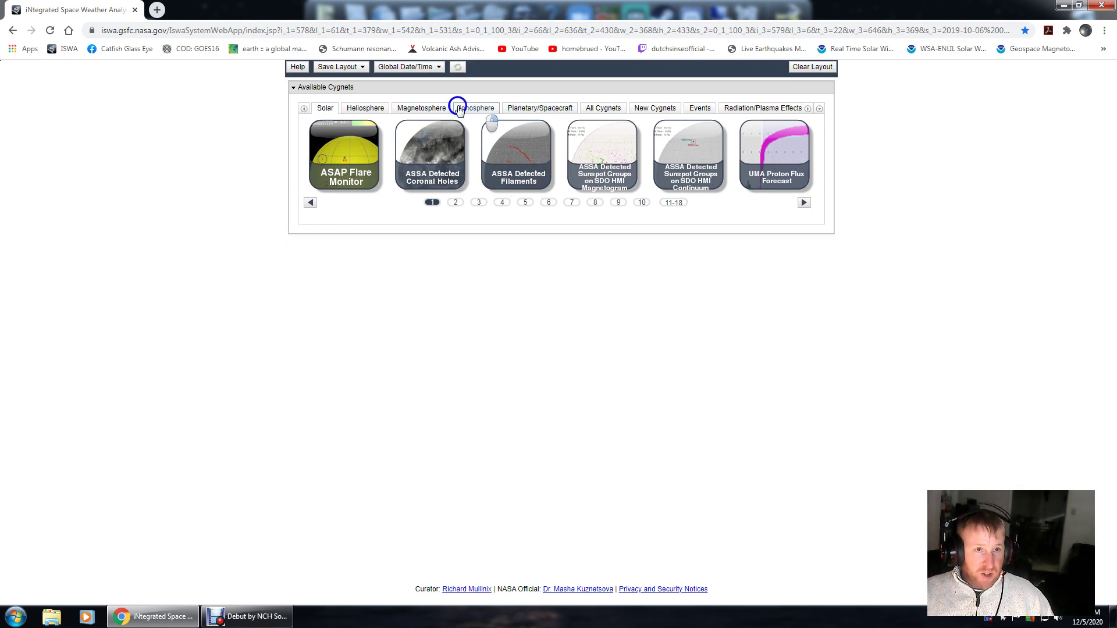
left_click(425, 110)
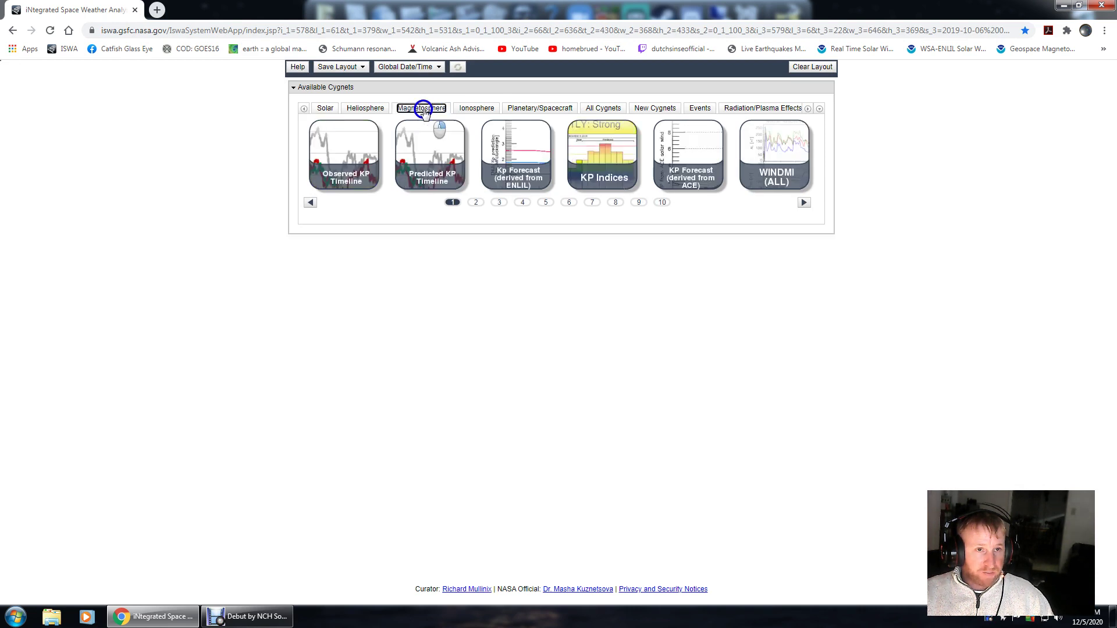
Browse carousel pages 8 and 9 of the Magnetosphere cygnets, settling on page 8
left_click(614, 203)
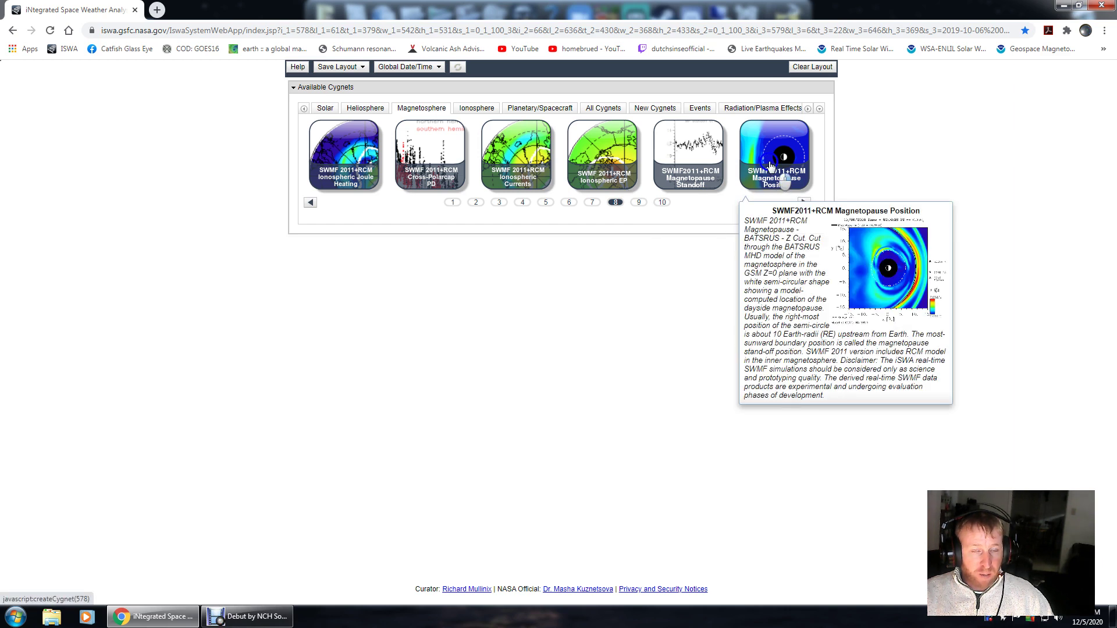
left_click(639, 202)
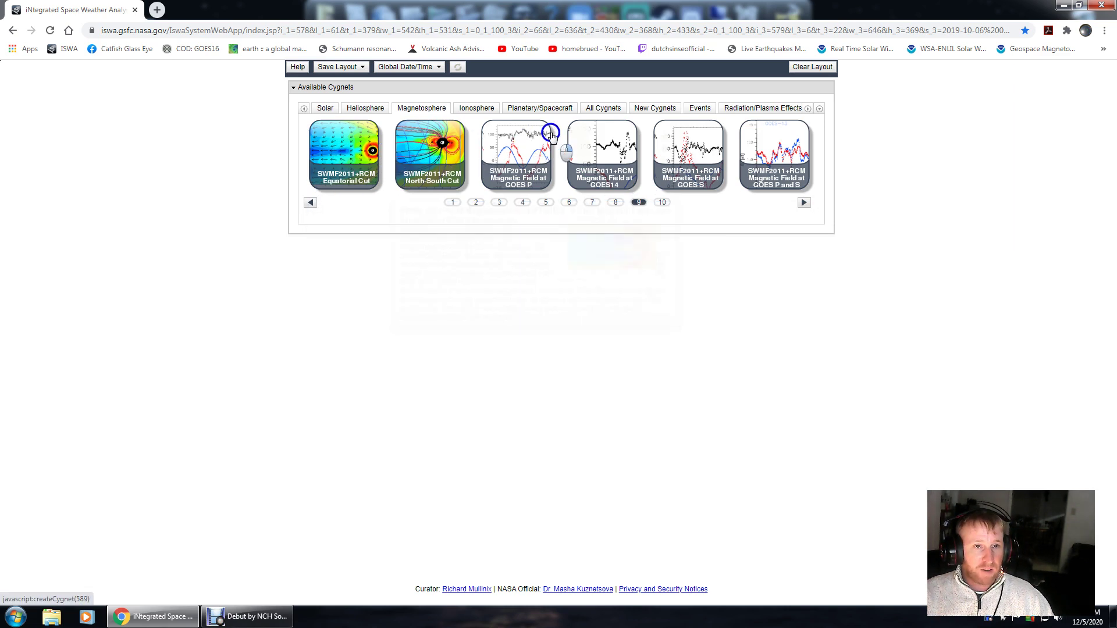
left_click(616, 203)
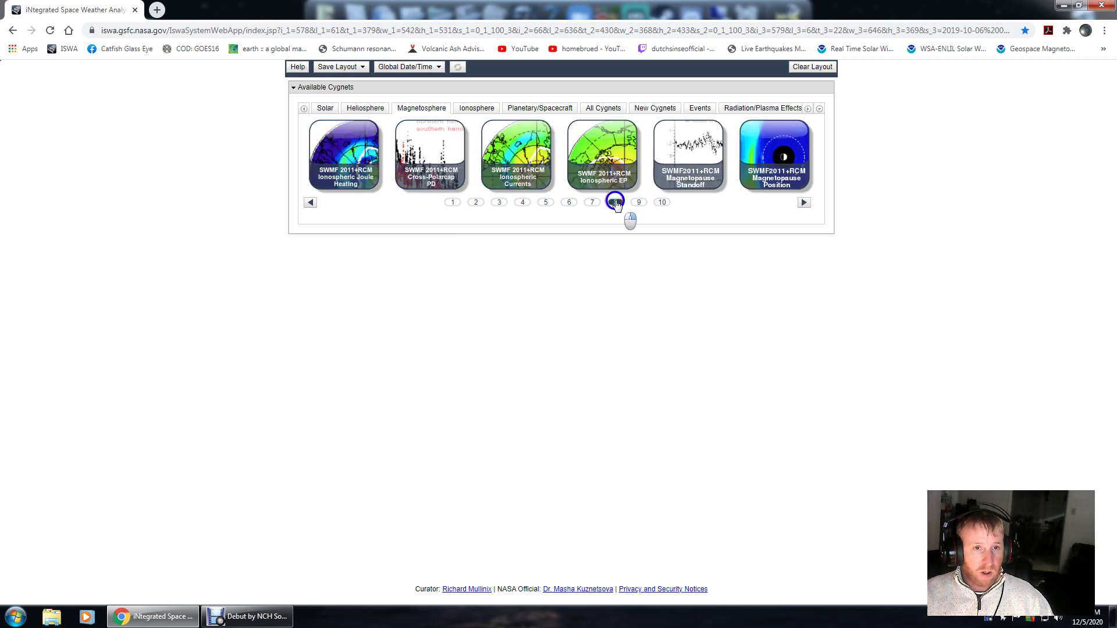
Add SWMF Magnetopause Position, Z Cut Solar Wind Velocity and Y Cut Magnetic Field Lines plots
left_click(772, 162)
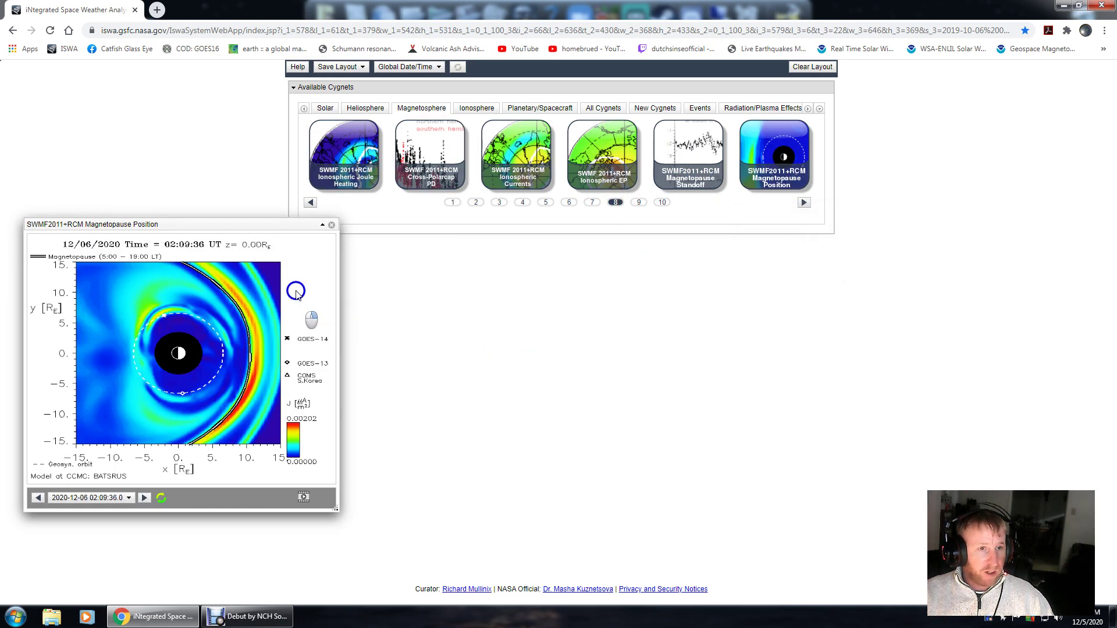
left_click(638, 202)
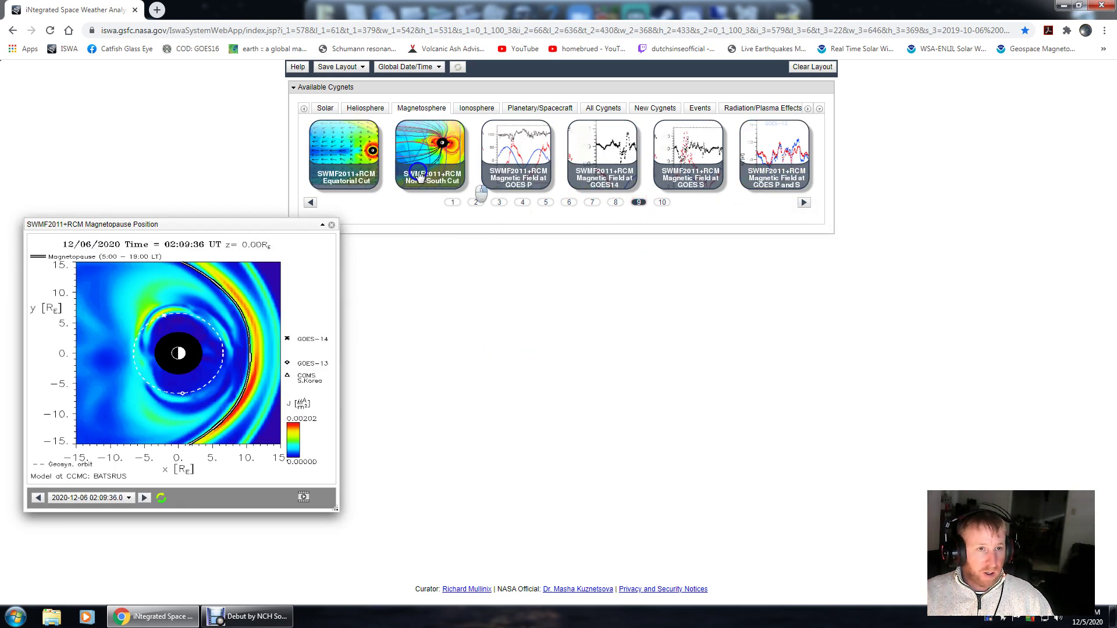
left_click(347, 158)
left_click(431, 153)
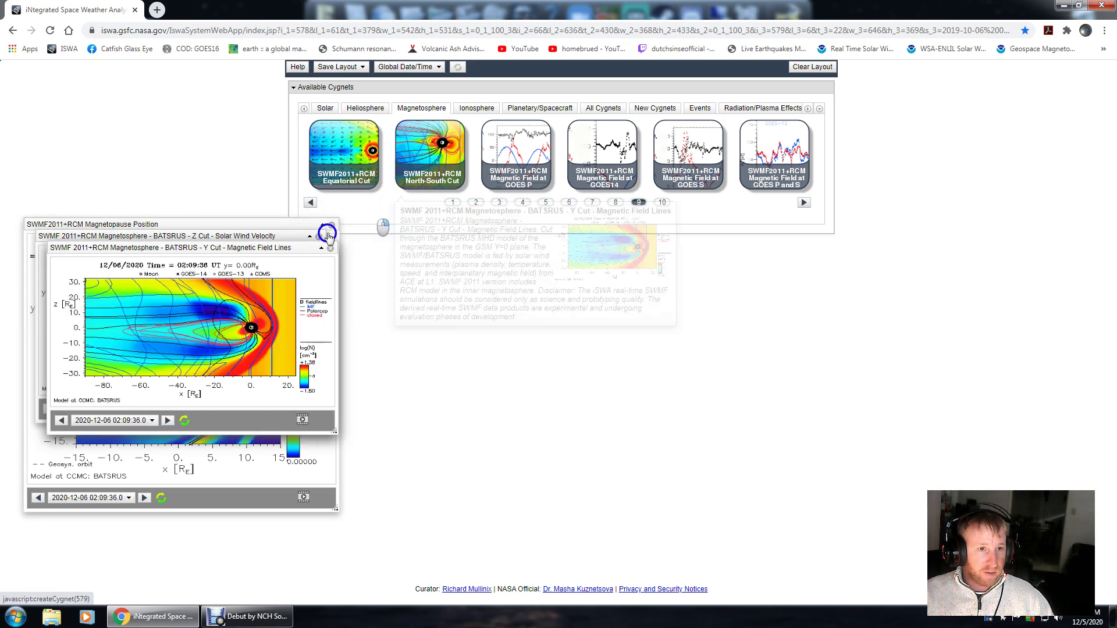
Arrange the Y Cut plot on the right and the Z Cut plot in the centre
left_click_drag(248, 244, 941, 256)
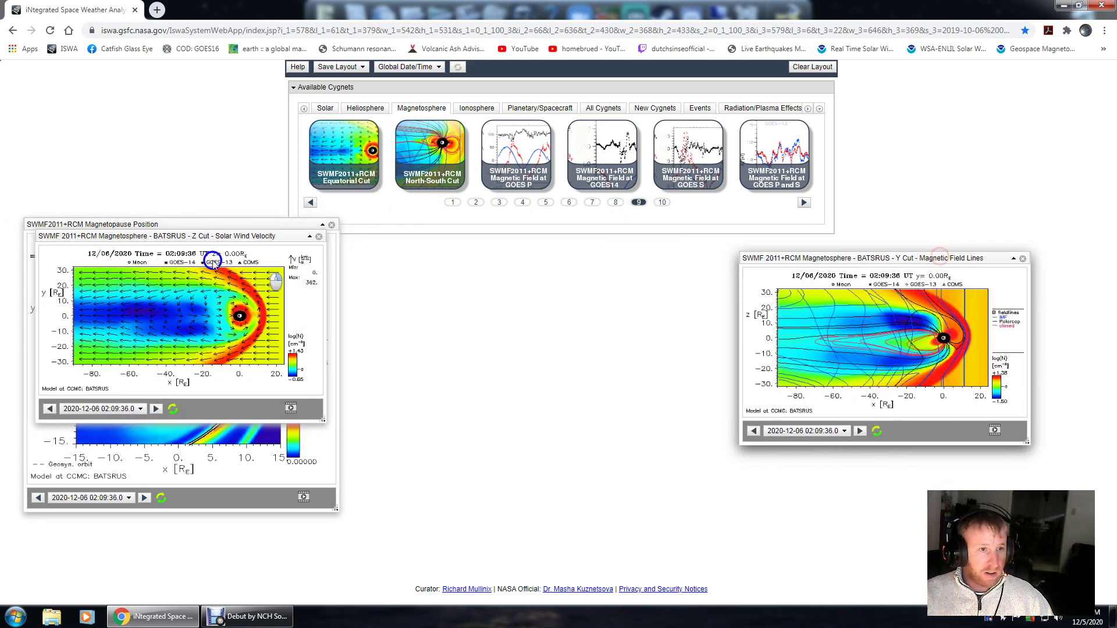
left_click_drag(196, 238, 548, 257)
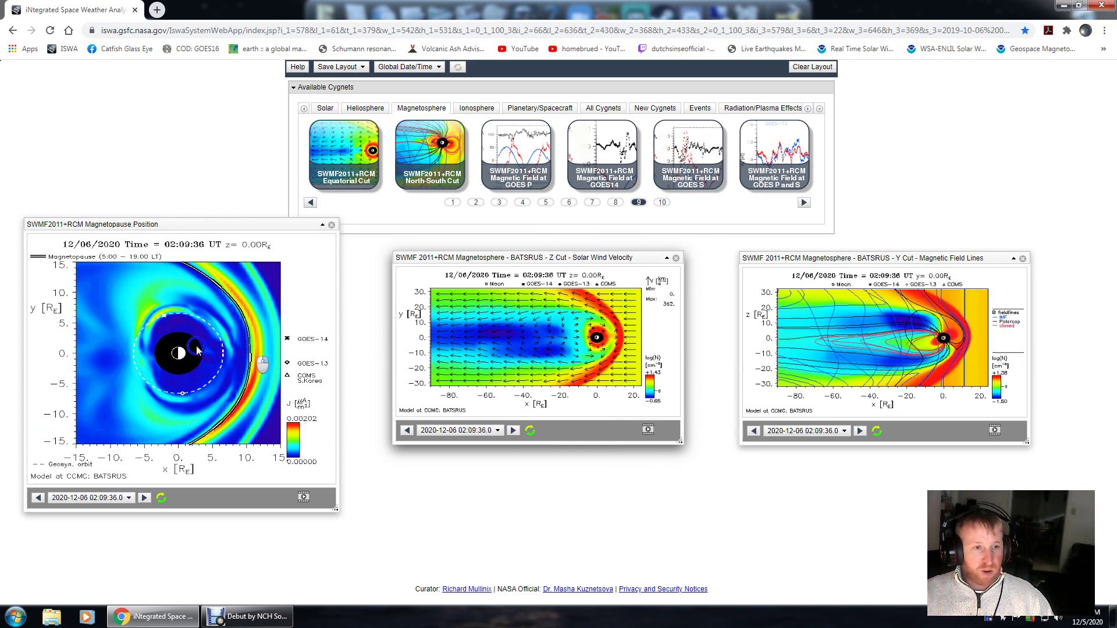
Start animation on the Y Cut, Z Cut and Magnetopause plots
left_click(1037, 432)
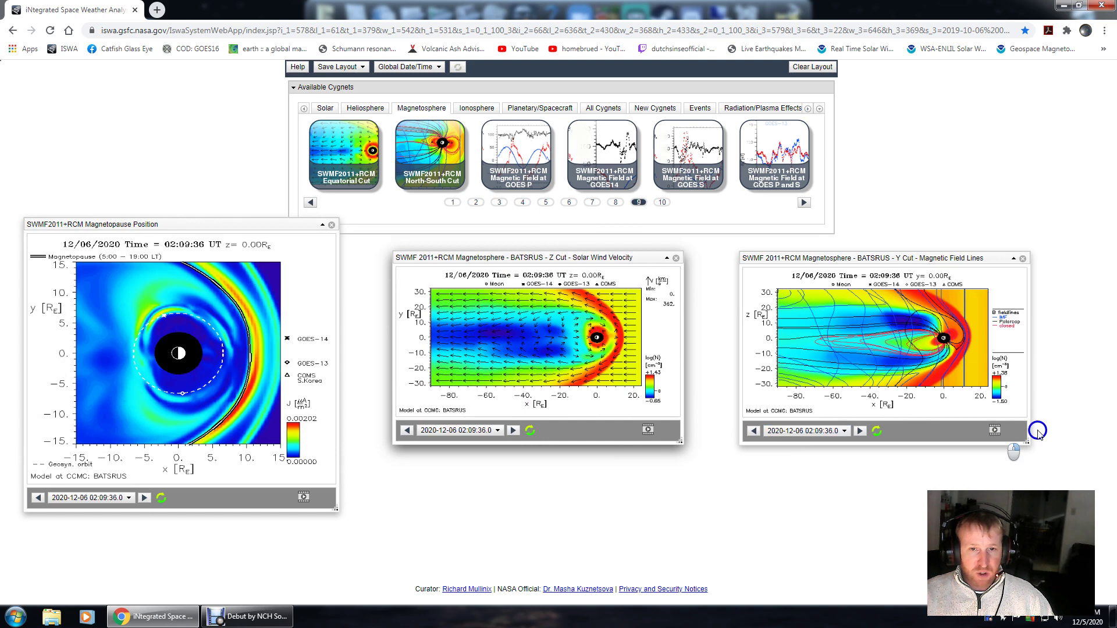
left_click(997, 430)
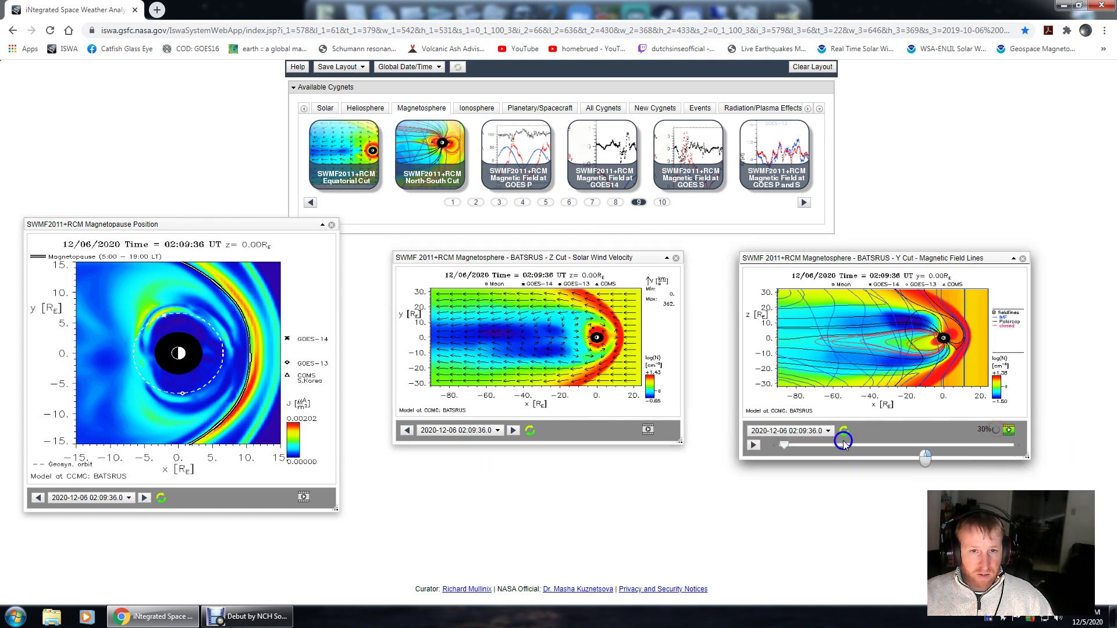
left_click(651, 430)
left_click(304, 498)
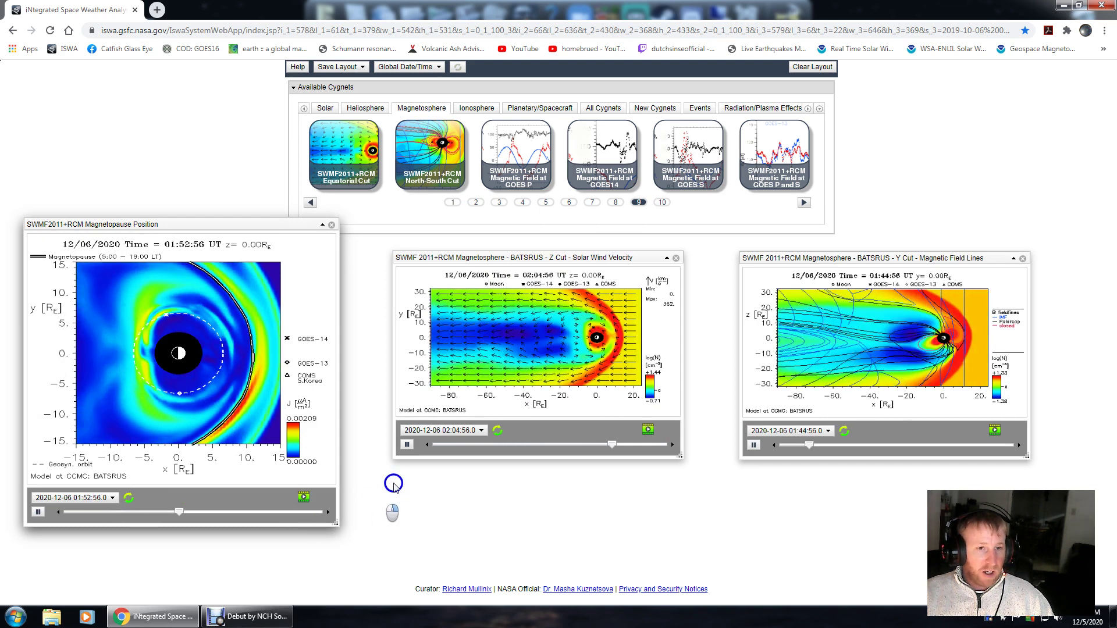
Check the Y Cut plot's frame and FPS settings and rewind it to its first frame at 02:09:36
left_click(828, 431)
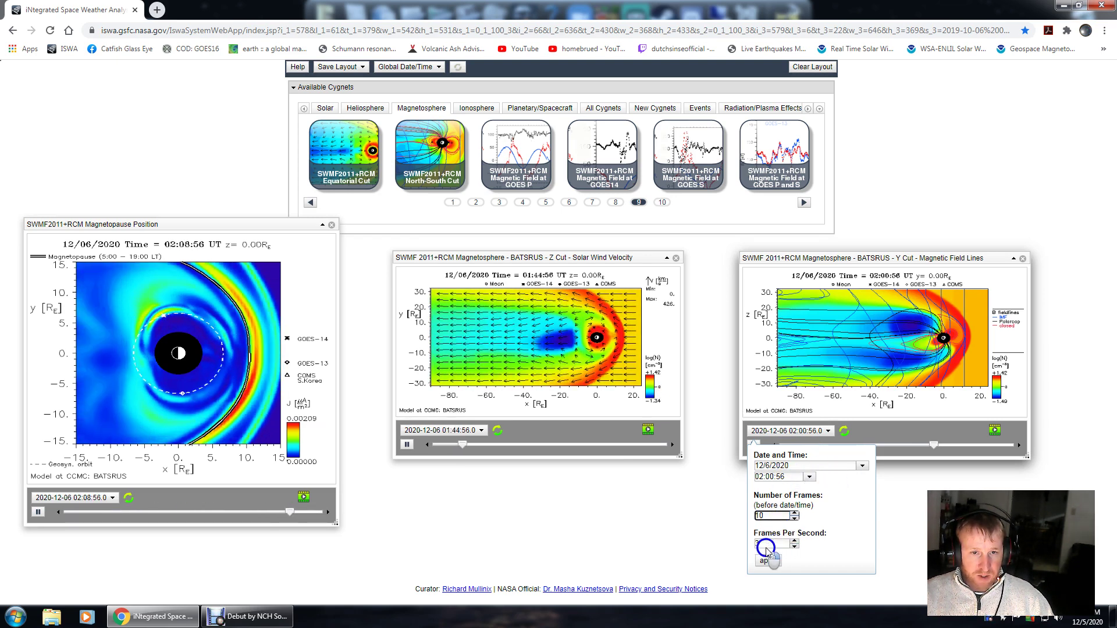
double_click(776, 515)
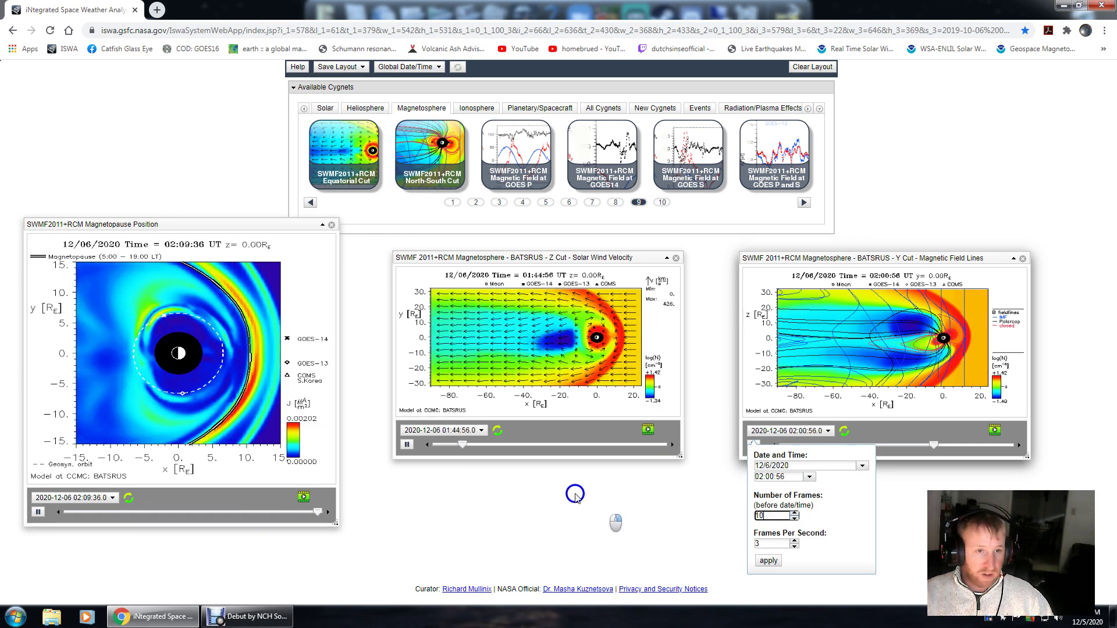
left_click(886, 450)
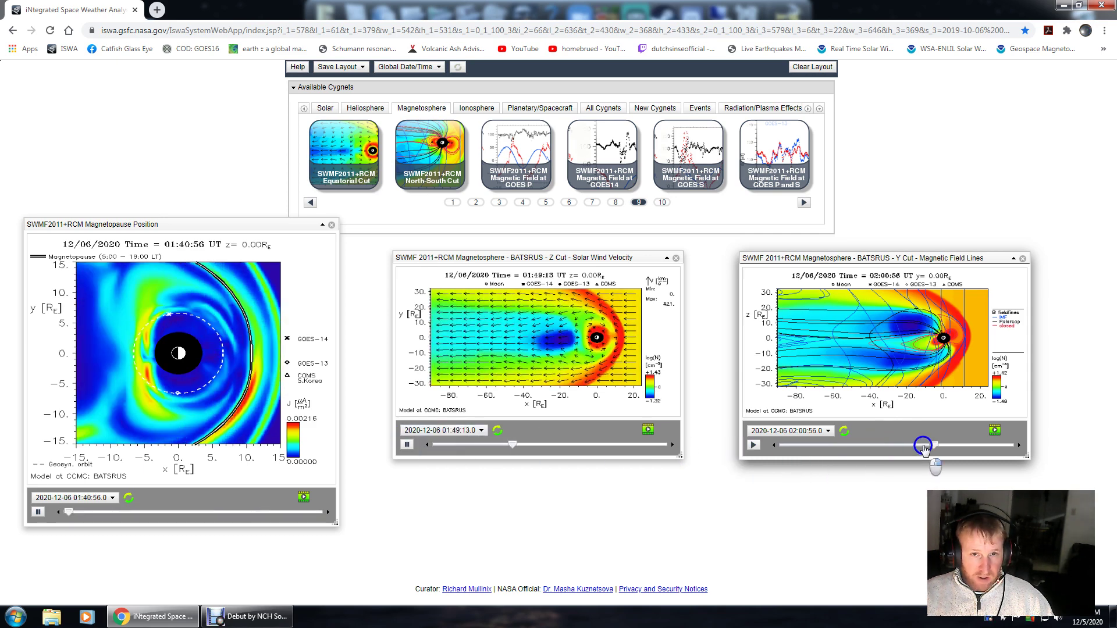
mouse_move(923, 452)
left_mouse_down()
mouse_move(725, 435)
mouse_move(905, 449)
mouse_move(756, 448)
mouse_move(1008, 448)
left_mouse_up()
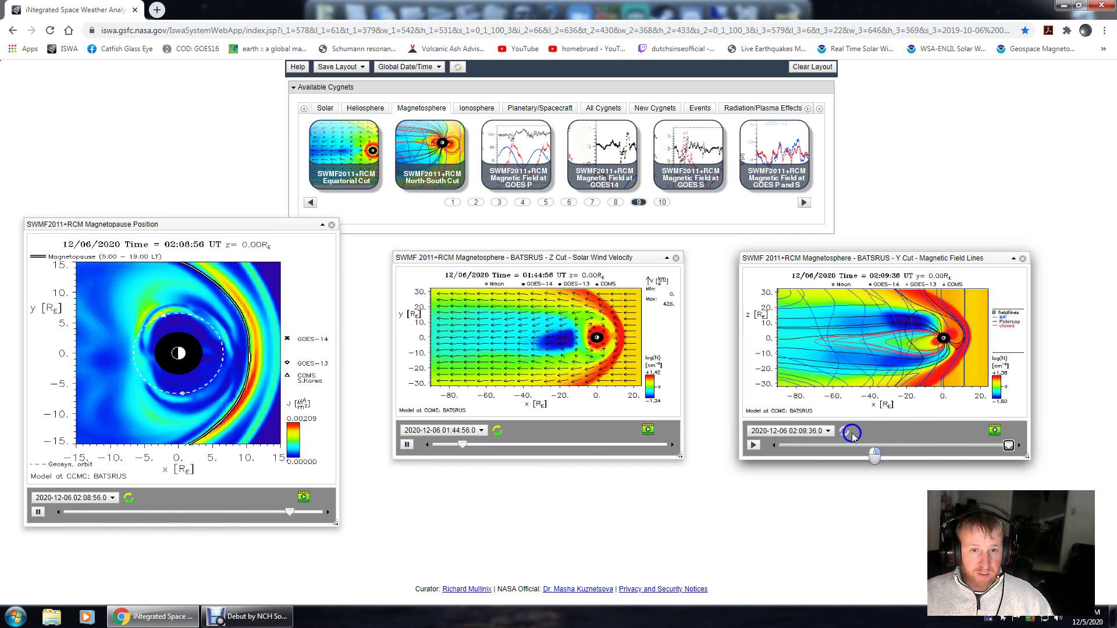
left_click(827, 430)
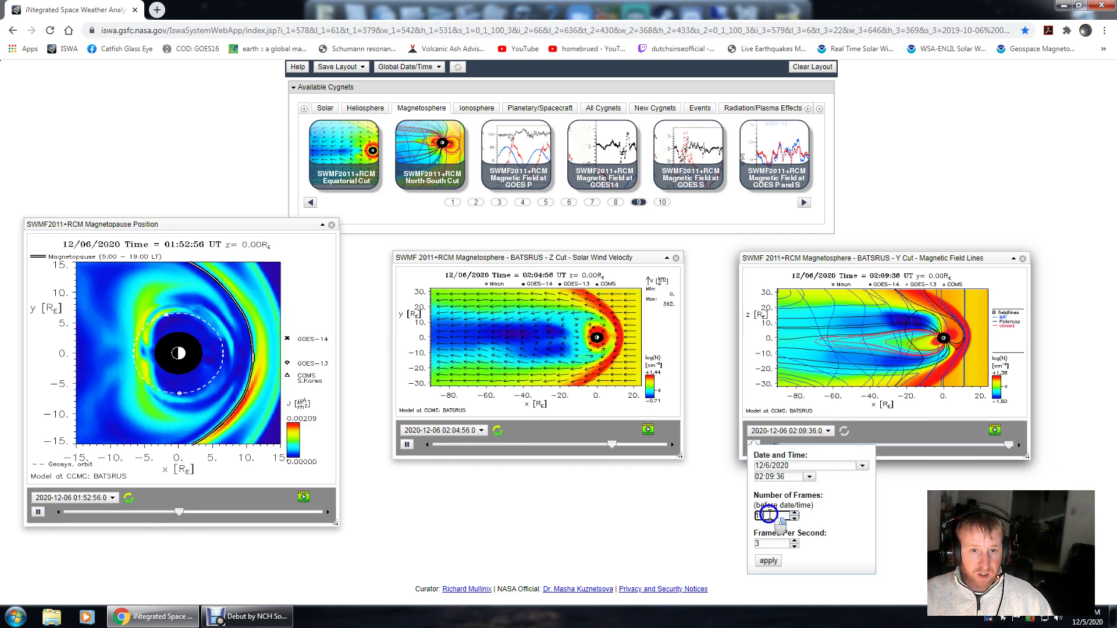
left_click(1033, 194)
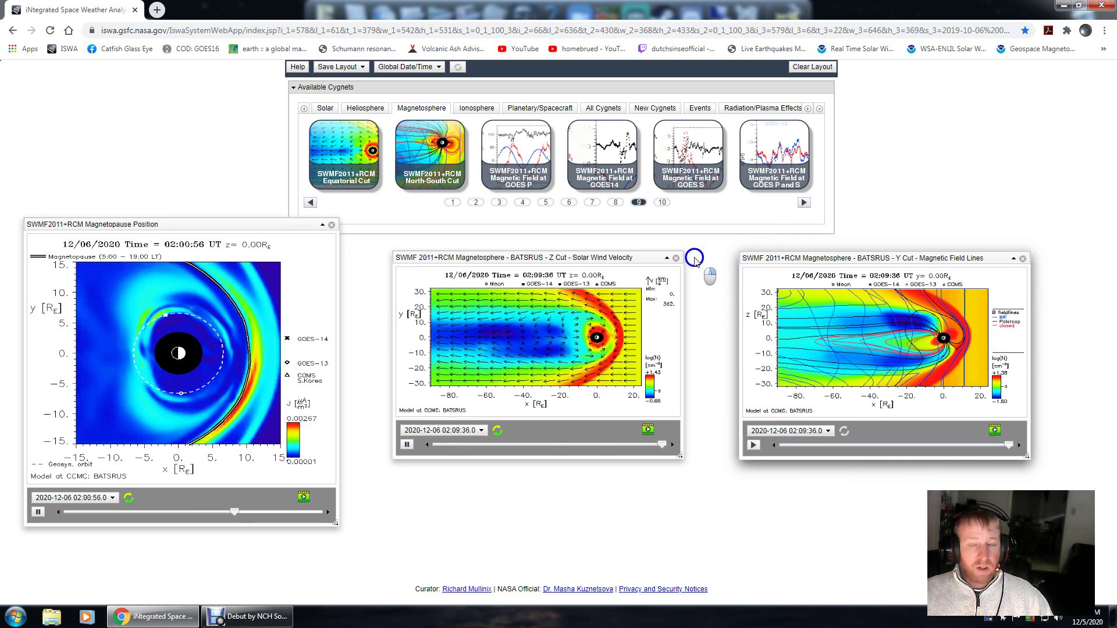
Set the Y Cut field lines plot to load 100 animation frames
left_click(828, 431)
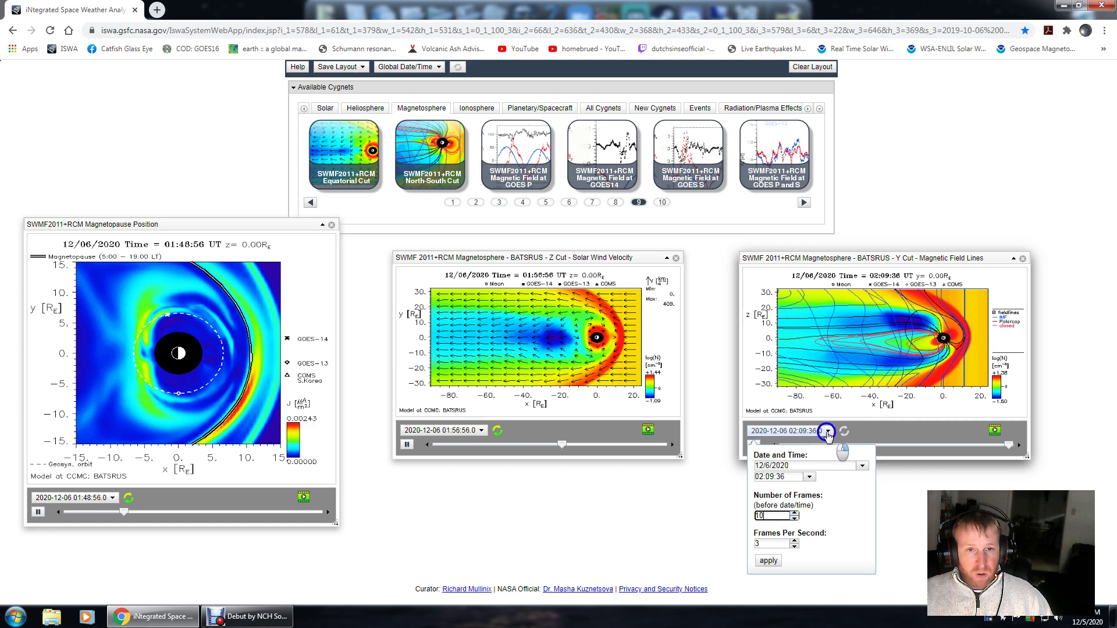
left_click(771, 515)
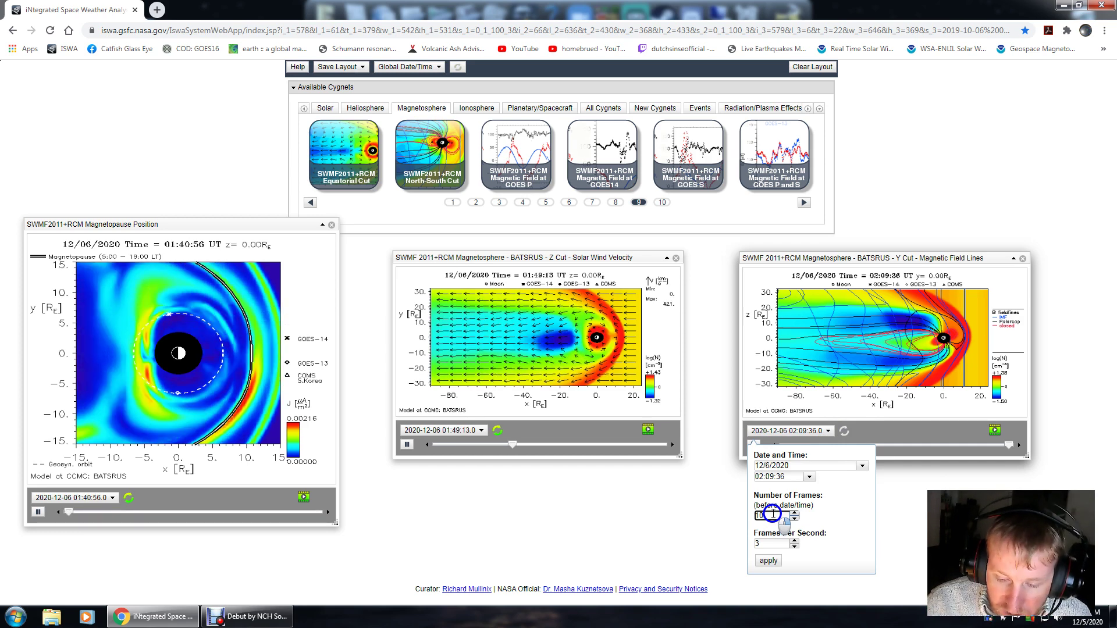
type("0")
left_click(769, 561)
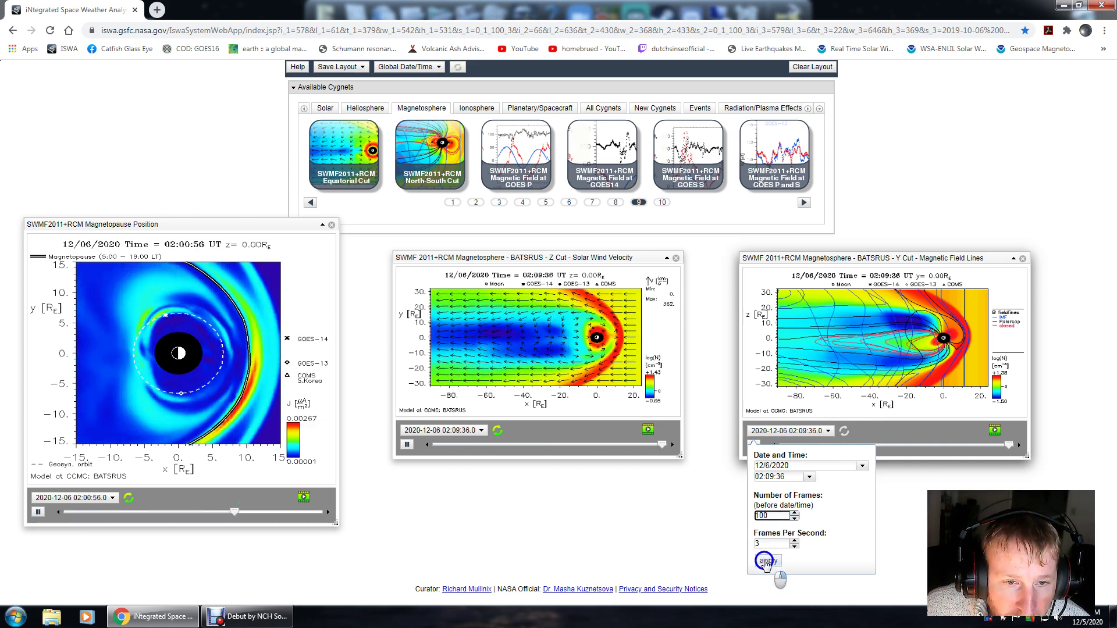
Set the Z Cut velocity and Magnetopause plots to 100 animation frames each
left_click(500, 437)
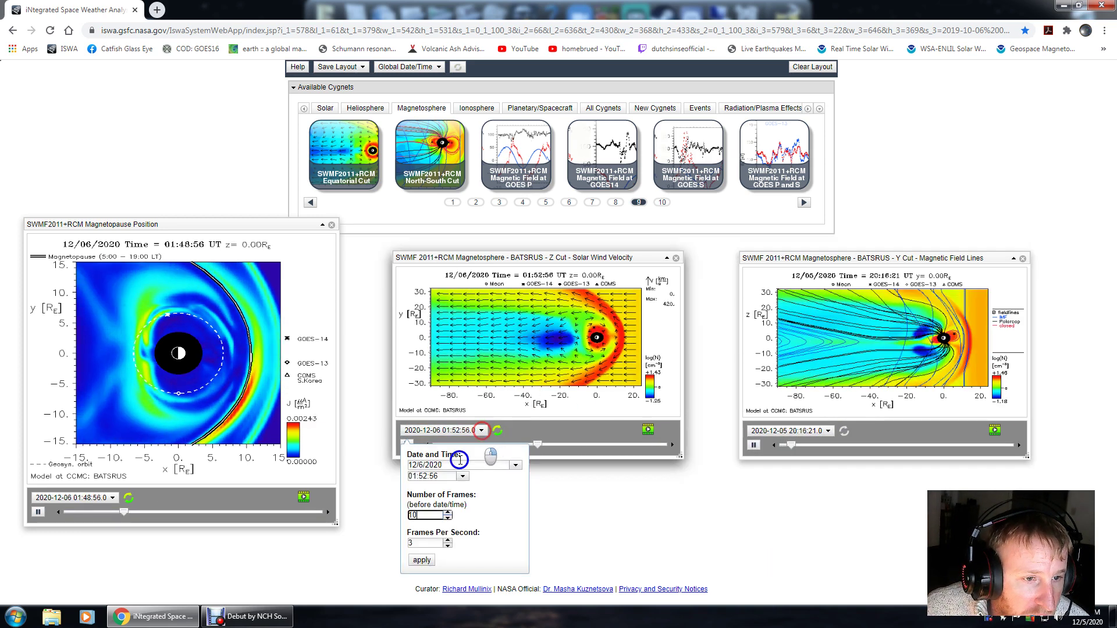
double_click(424, 514)
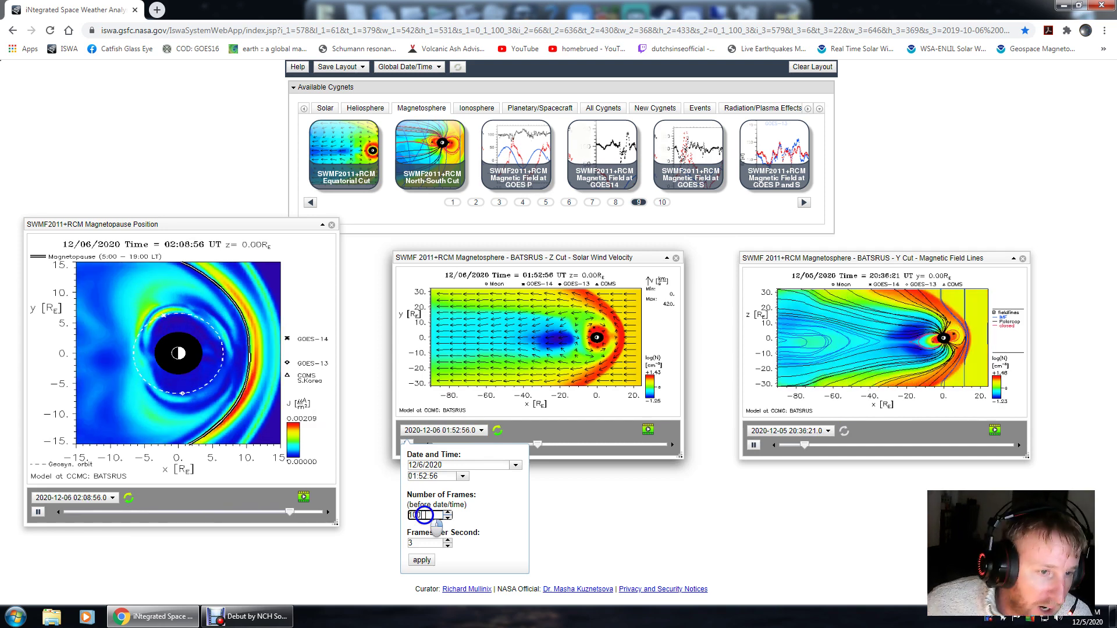
type("100")
left_click(417, 560)
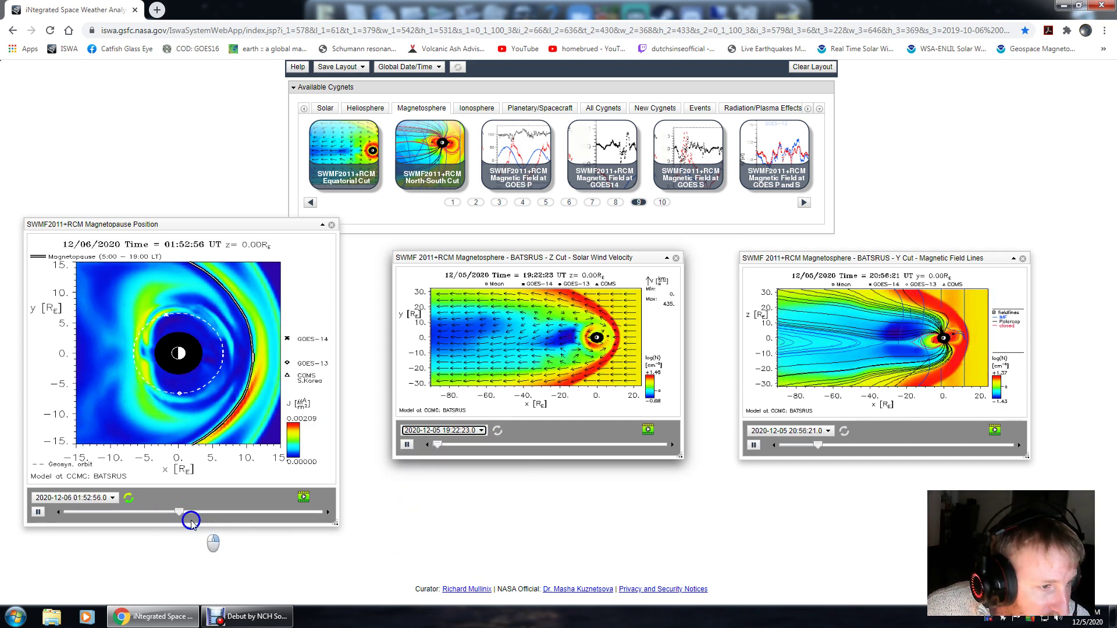
left_click(112, 497)
double_click(52, 426)
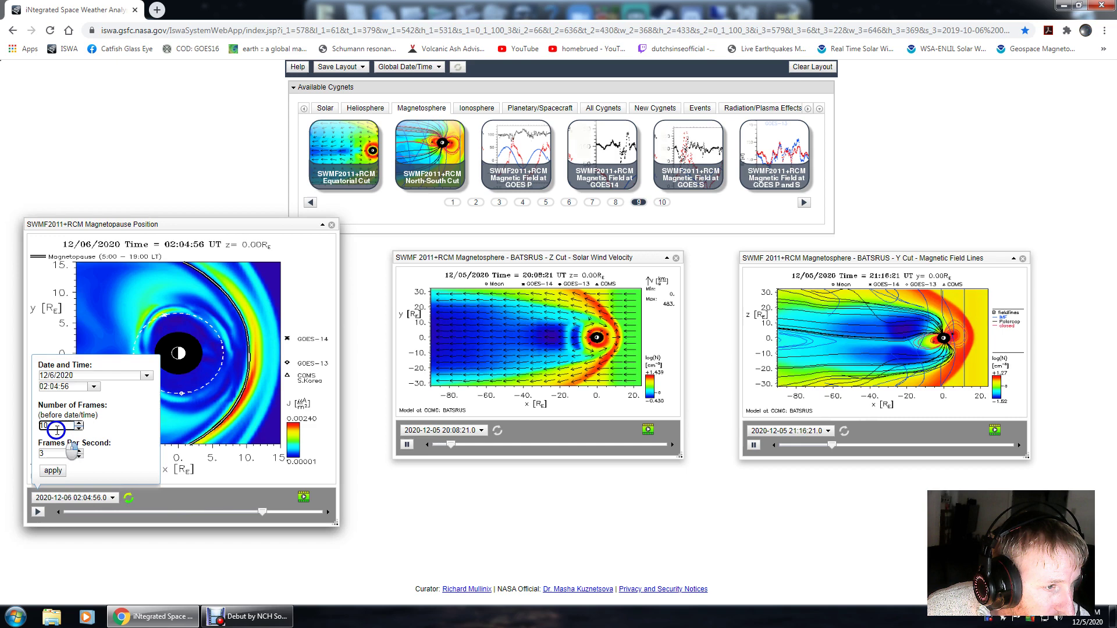
type("100")
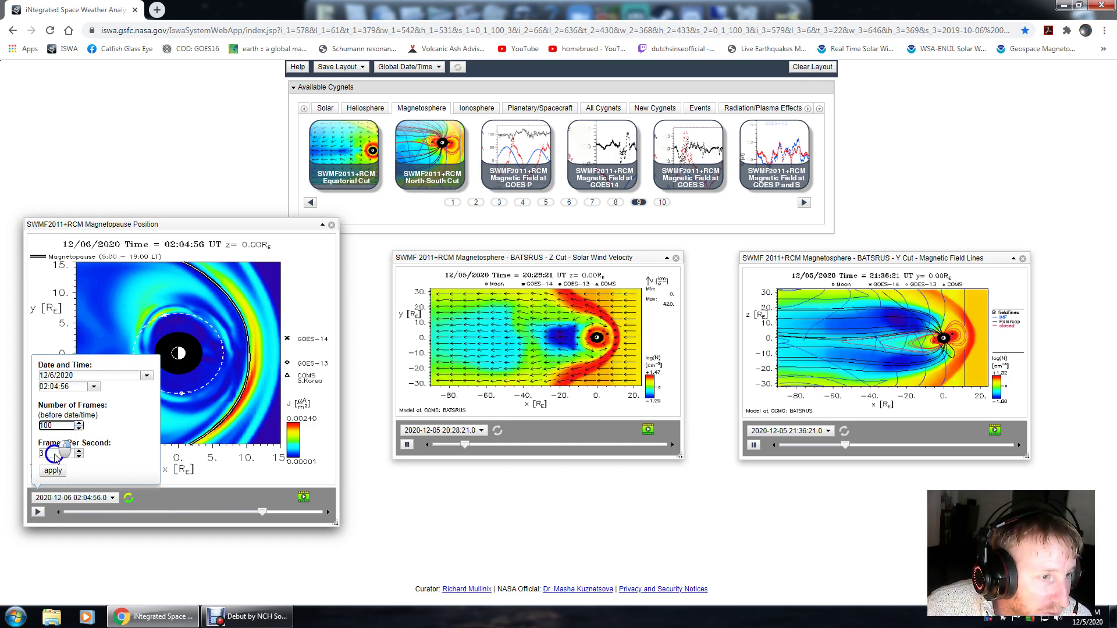
left_click(53, 471)
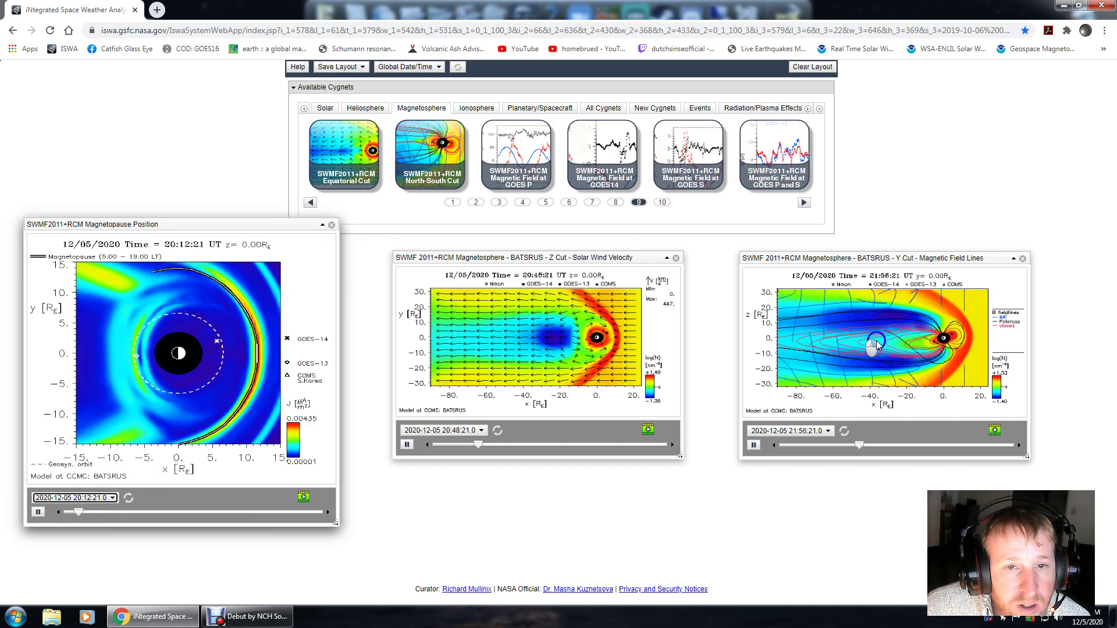
Rewind the Y Cut animation slider back to its first frame
left_click(878, 439)
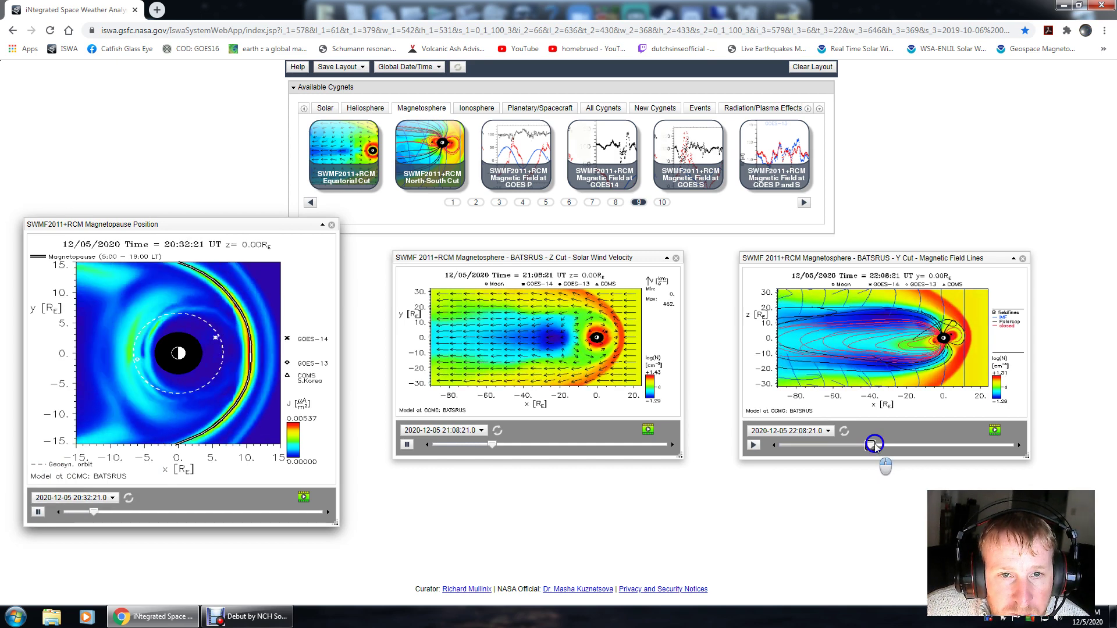
mouse_move(877, 439)
left_mouse_down()
mouse_move(711, 430)
mouse_move(1063, 449)
left_mouse_up()
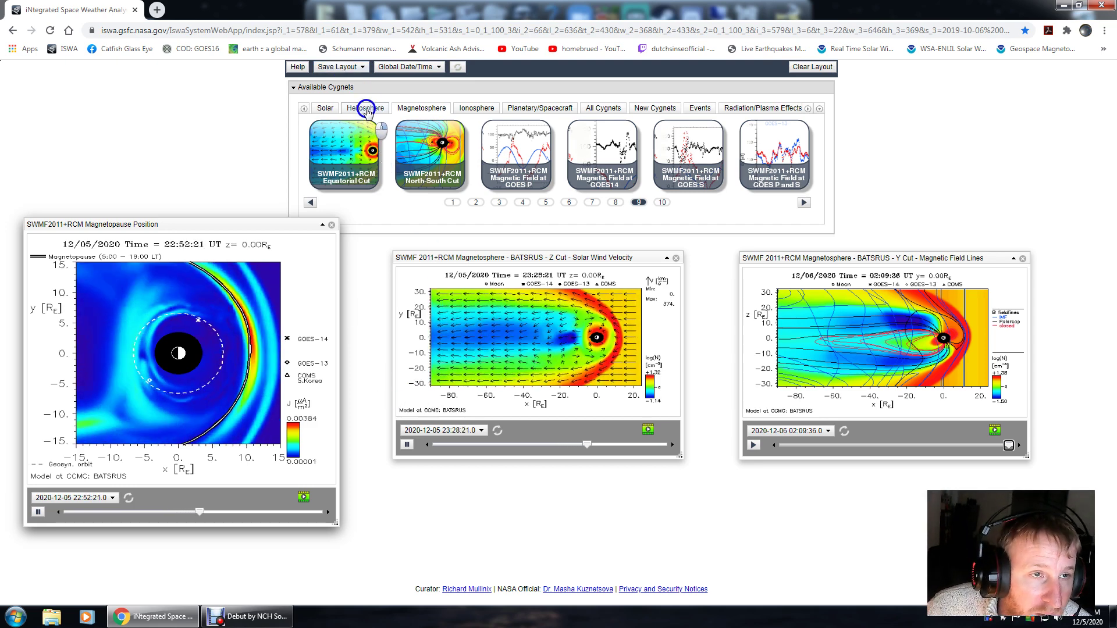
Reload iSWA from the Save Layout bookmark URL and show that URL again
left_click(362, 70)
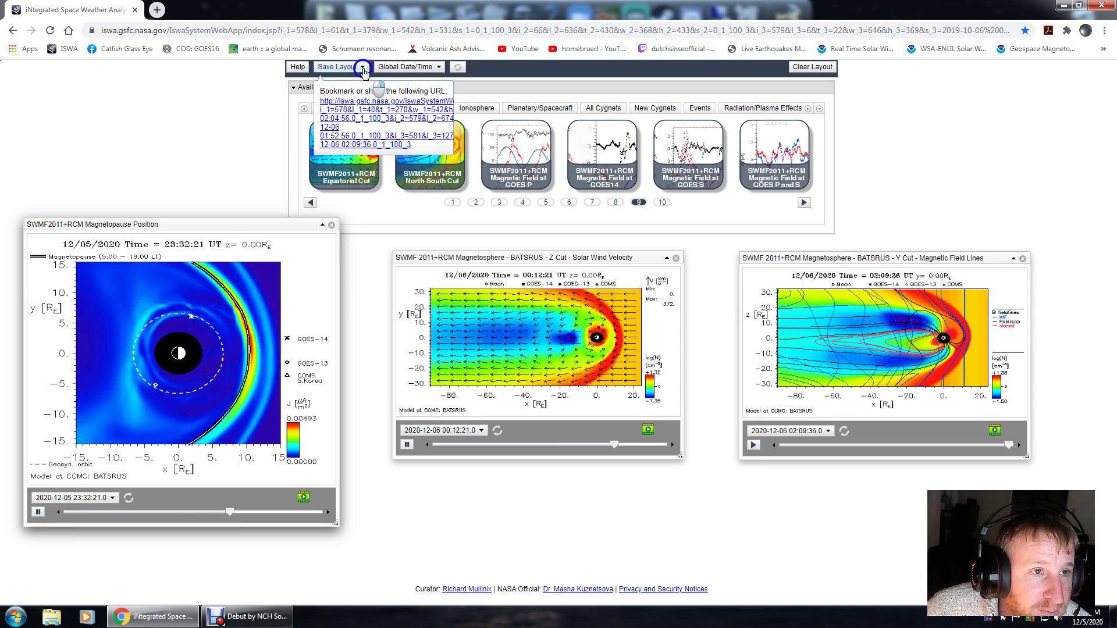
left_click(375, 111)
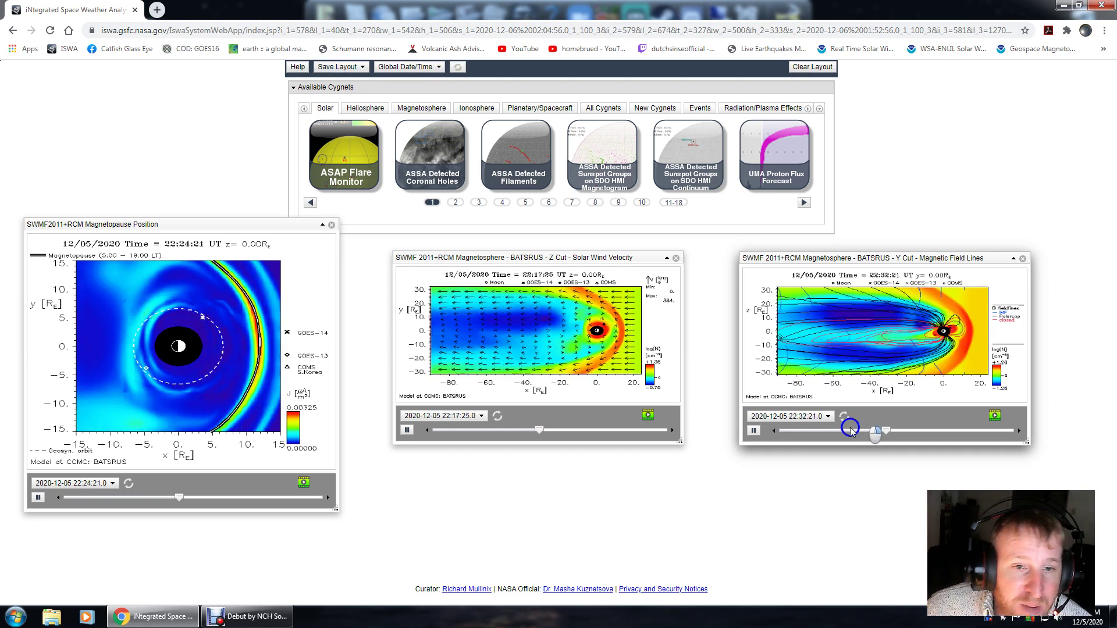
left_click(338, 68)
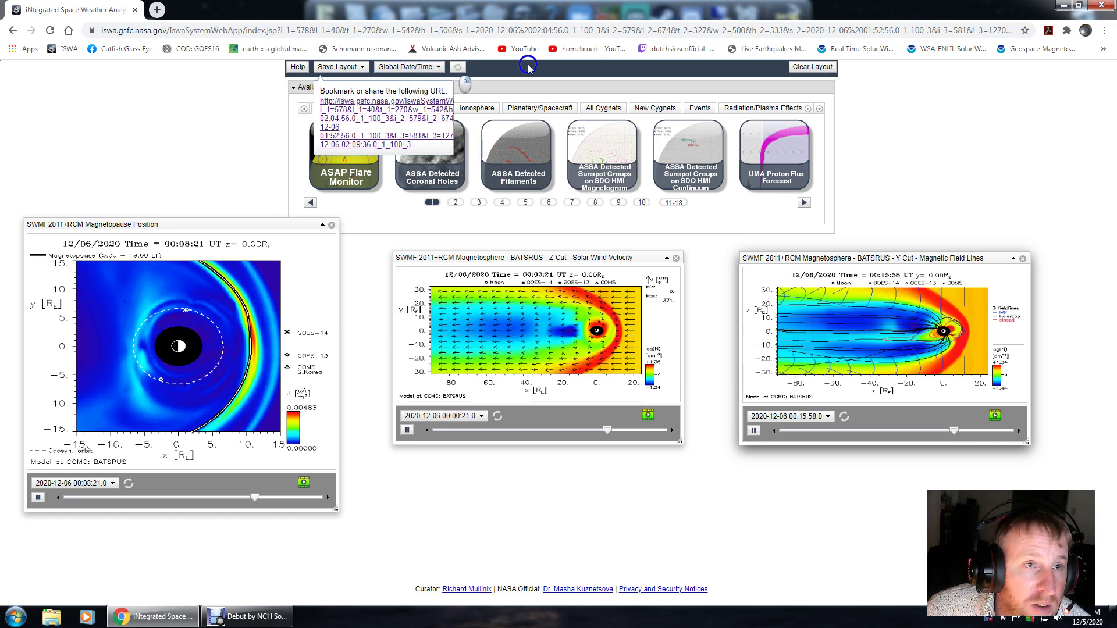
Dismiss the URL popup, check the lock and Global Date/Time controls, then Clear Layout
left_click(953, 91)
left_click(460, 68)
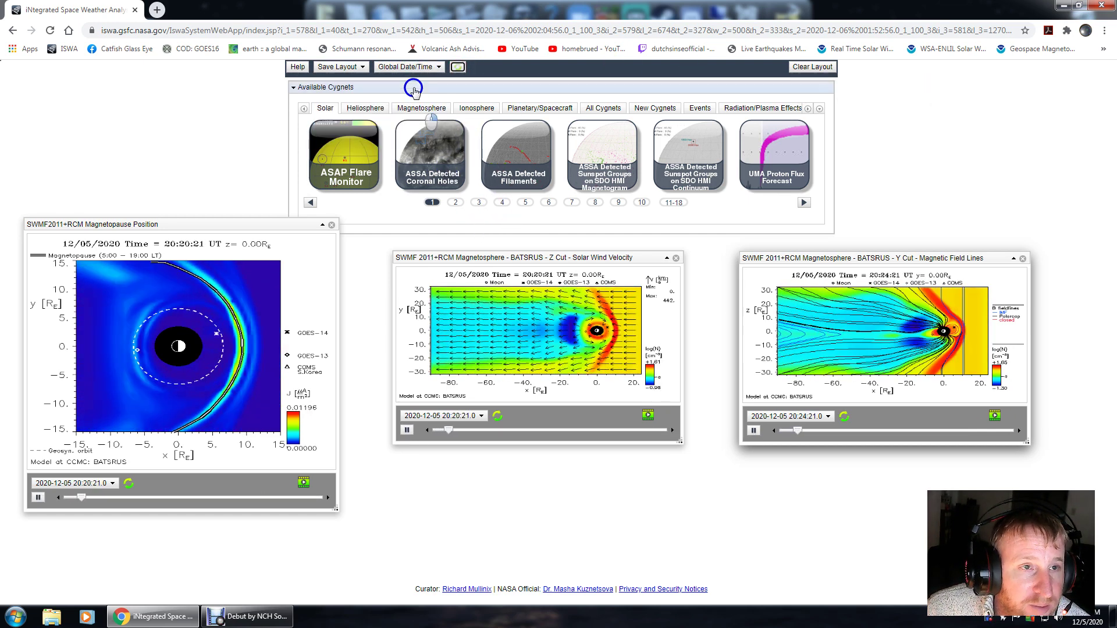
left_click(437, 68)
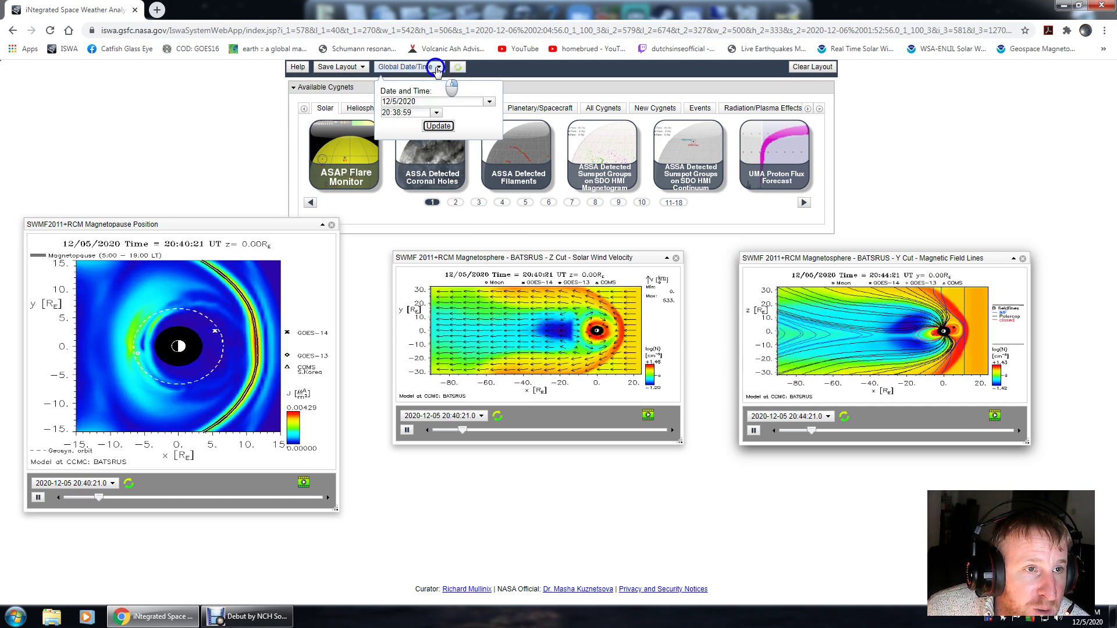
left_click(440, 69)
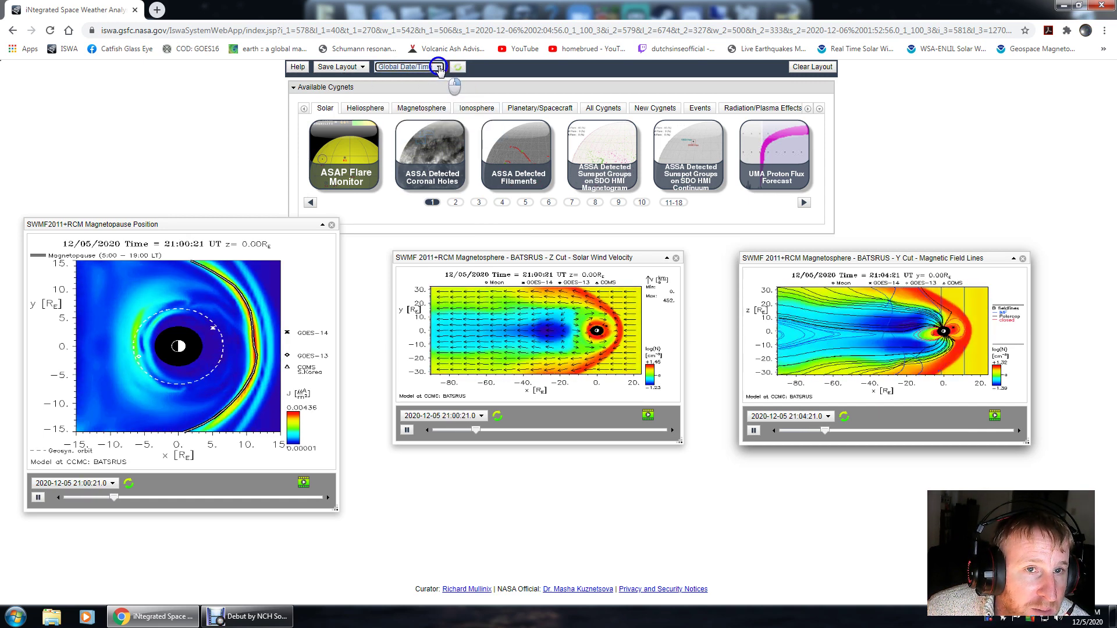
left_click(813, 67)
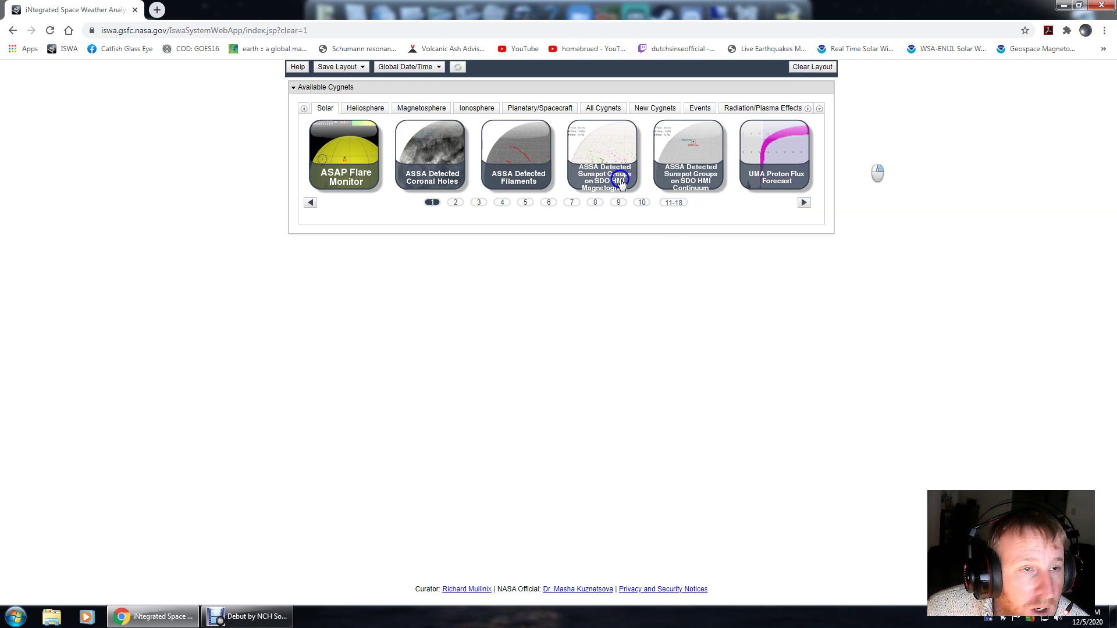
Browse through the Magnetosphere, Solar, Heliosphere, Ionosphere and Planetary/Spacecraft category tabs
left_click(422, 109)
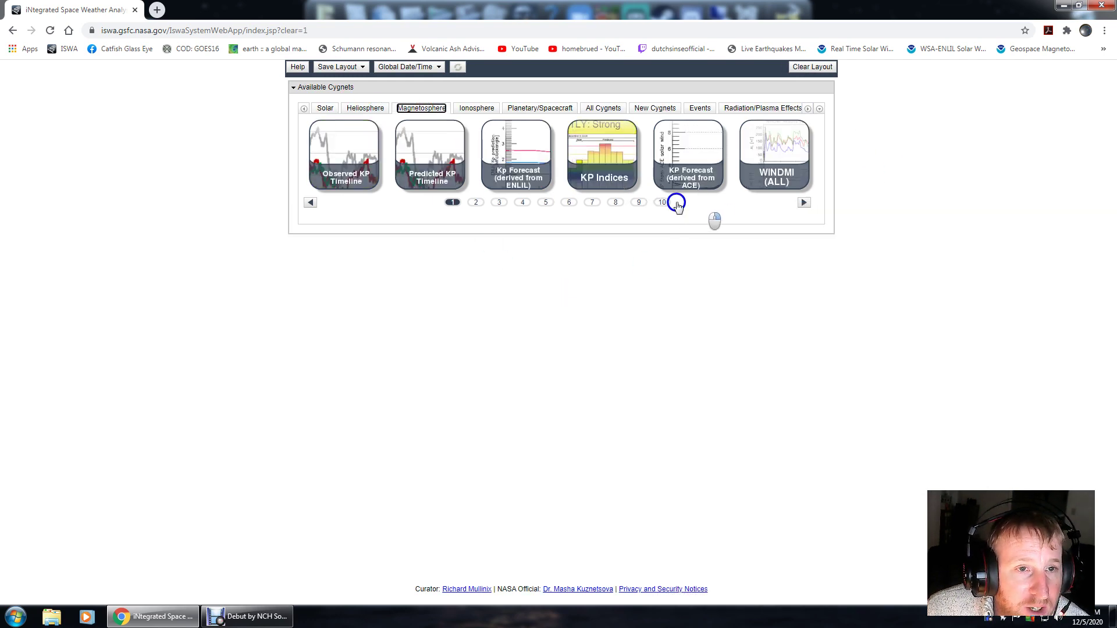
left_click(614, 202)
mouse_move(774, 155)
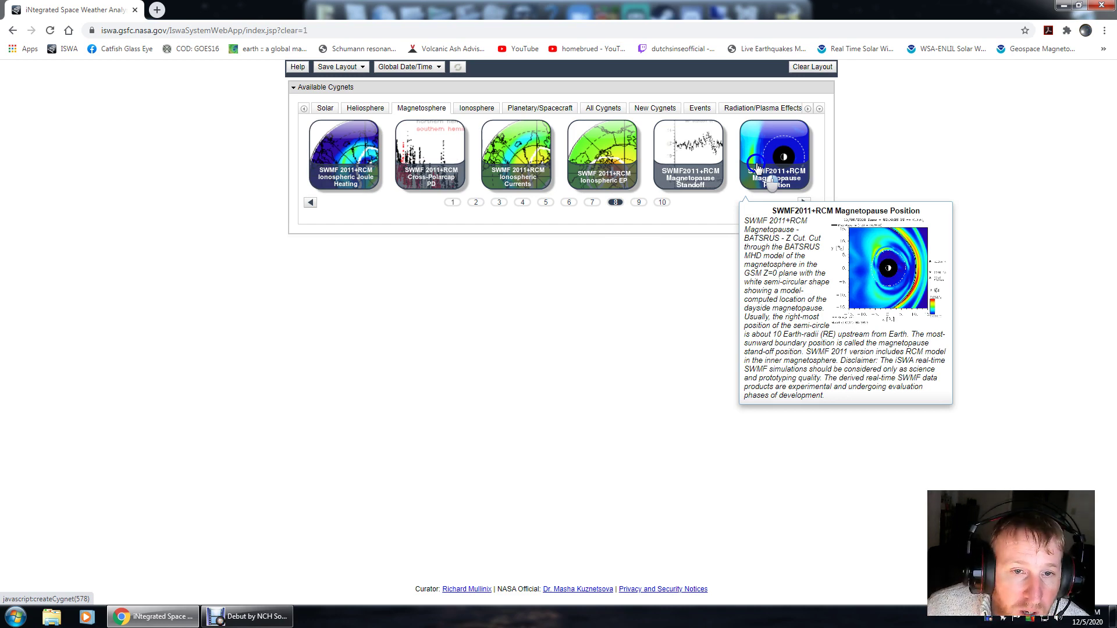
left_click(323, 108)
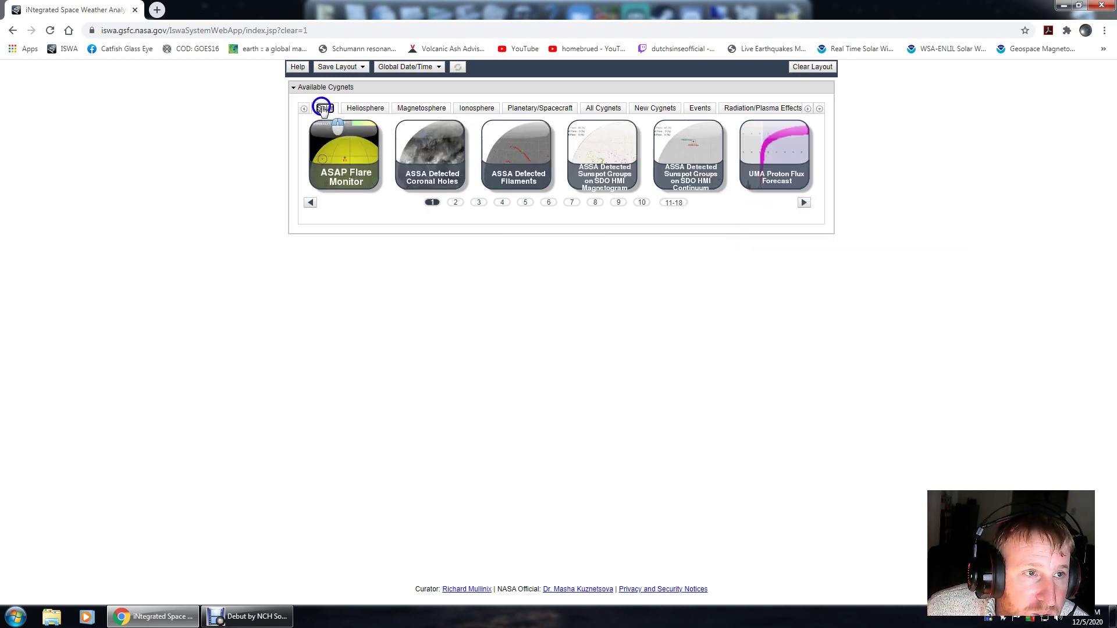
left_click(364, 109)
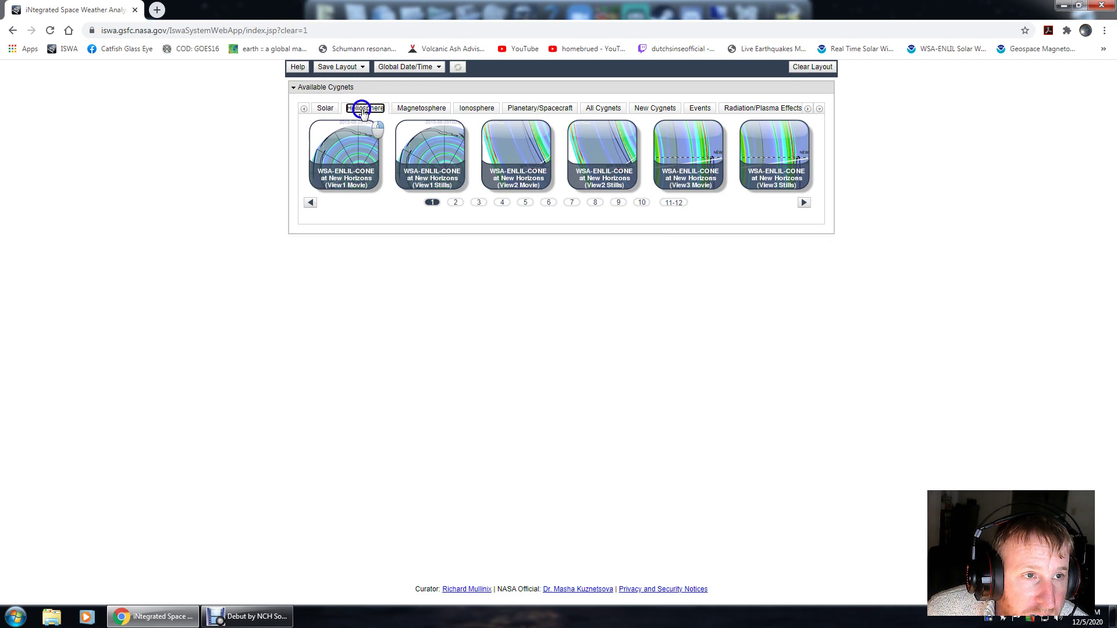
left_click(423, 109)
left_click(479, 109)
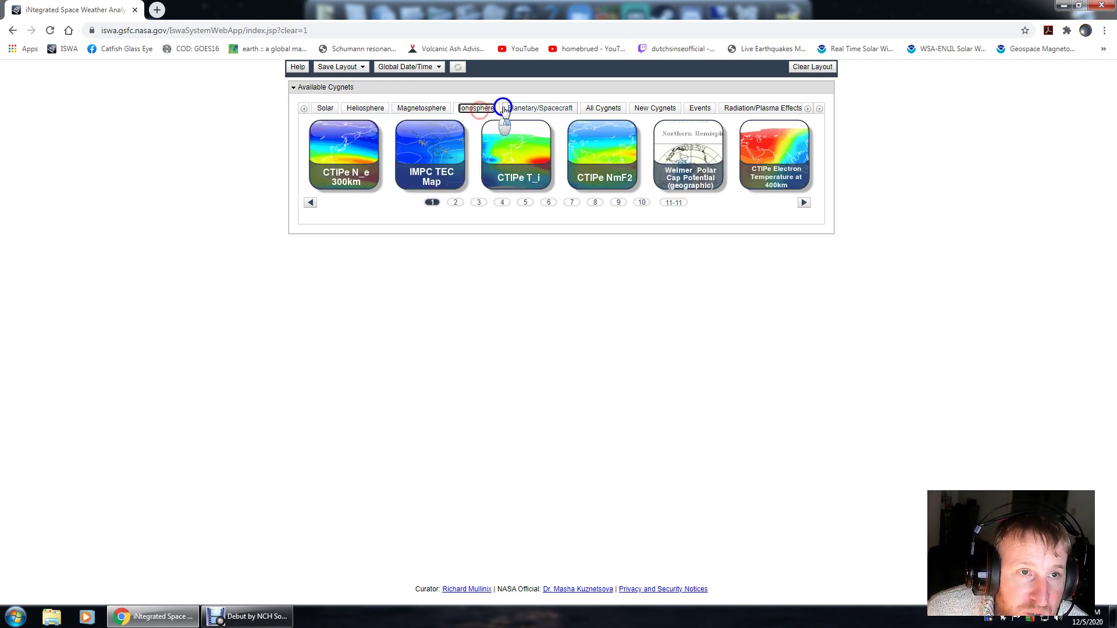
left_click(543, 108)
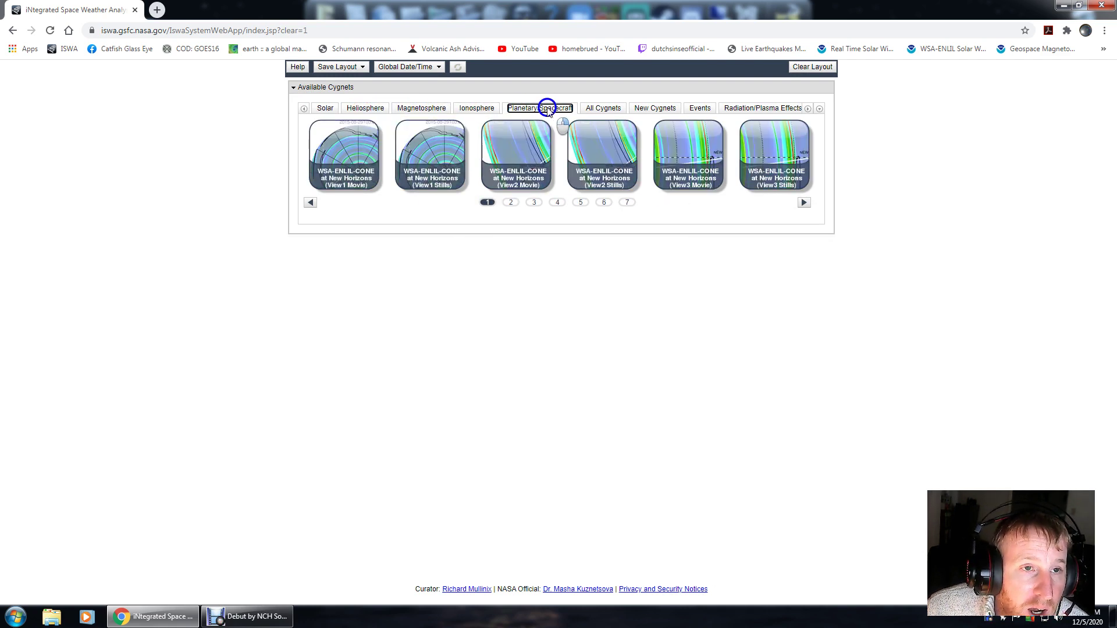
Show All Cygnets, scroll the tab bar further and switch to the Retired category
left_click(602, 108)
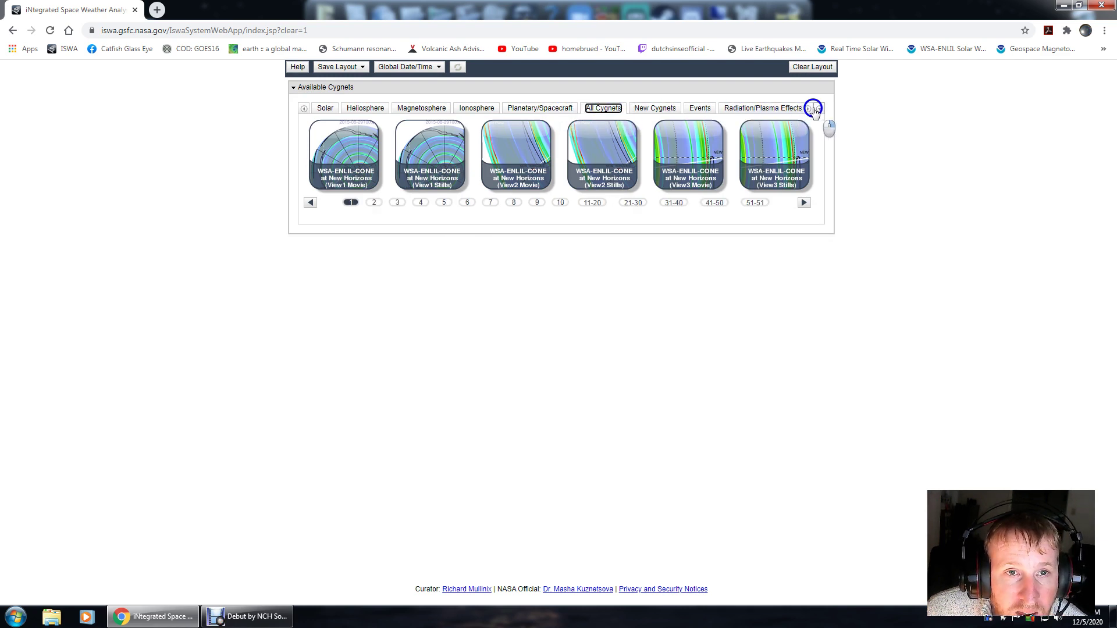
left_click(789, 108)
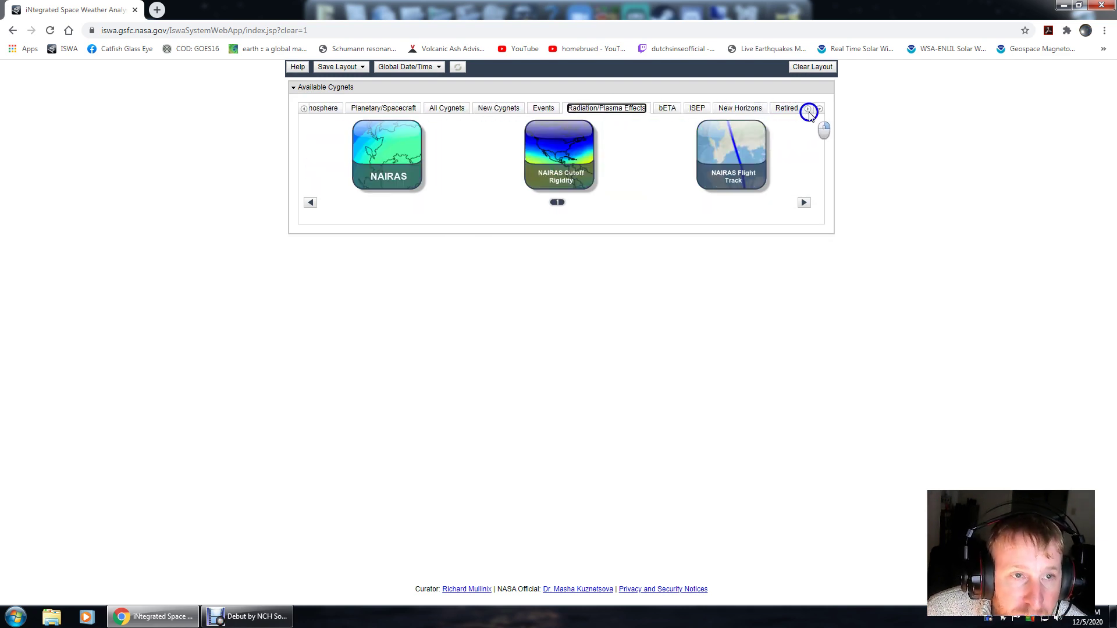
left_click(787, 108)
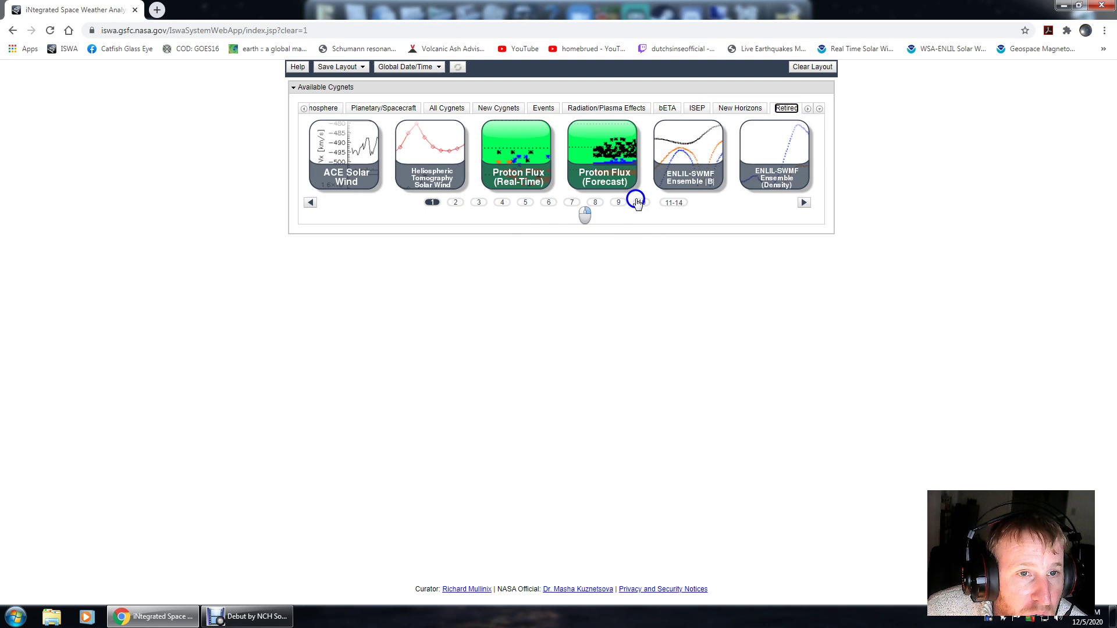
Page through the Retired cygnets to page 4 and add the SWMF North-South Cut plot
left_click(676, 204)
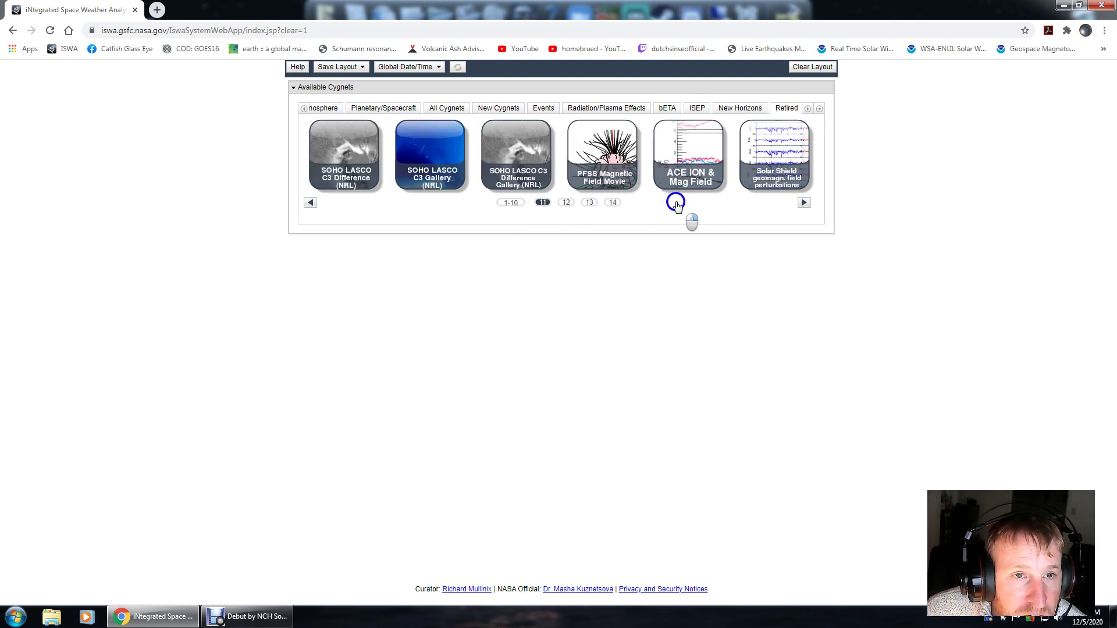
left_click(566, 203)
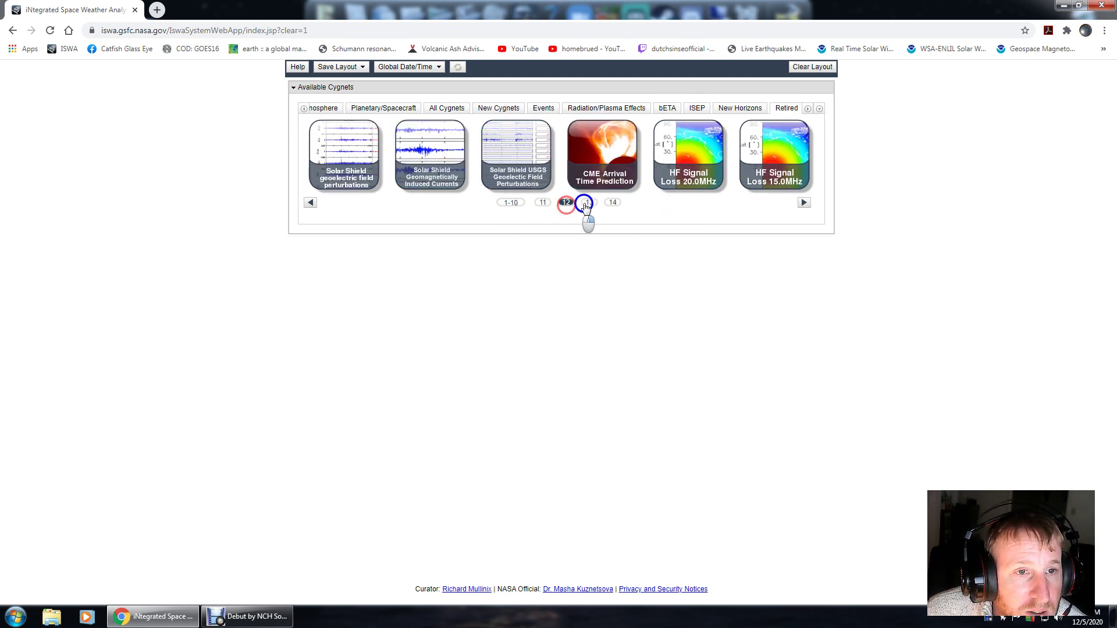
left_click(589, 203)
left_click(510, 203)
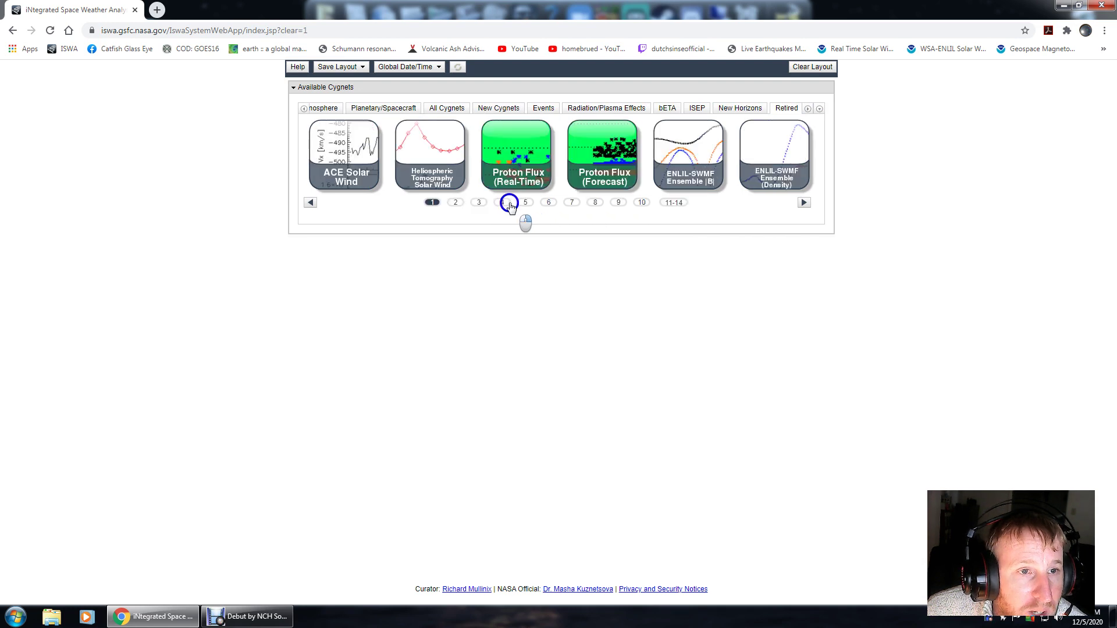
left_click(455, 203)
left_click(499, 203)
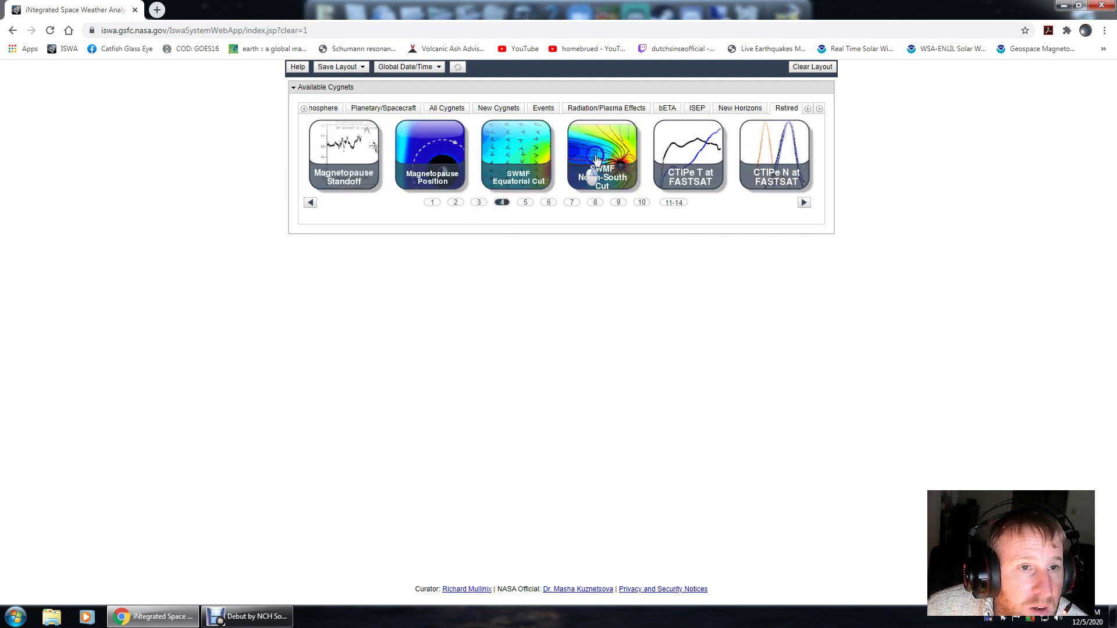
left_click(597, 160)
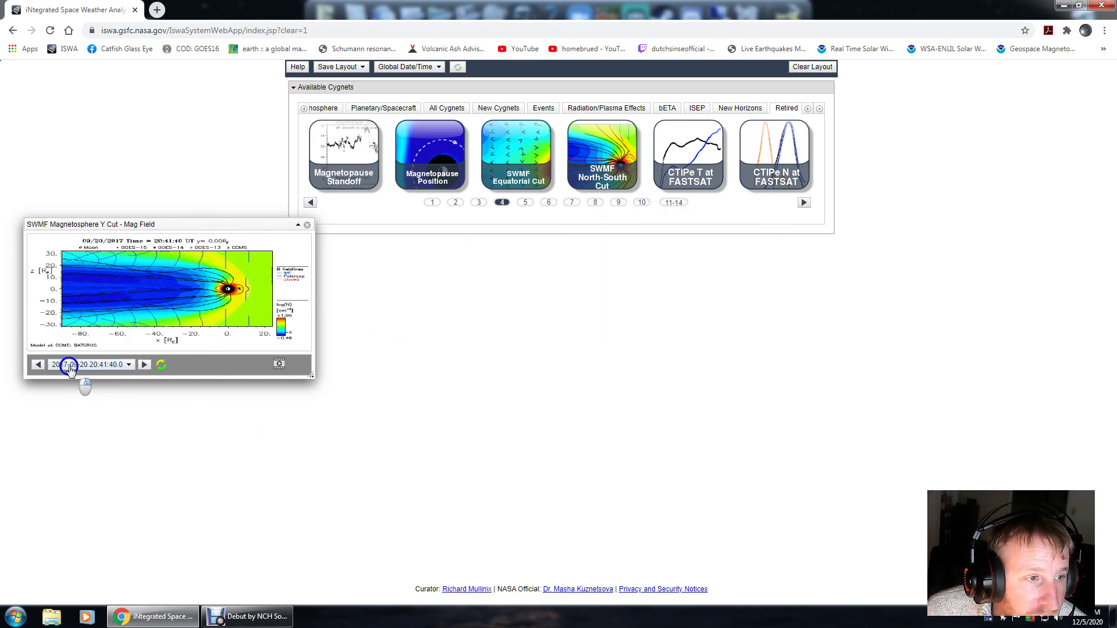
Start the Y Cut Mag Field animation and load archive data for 15 September 2010
left_click(276, 361)
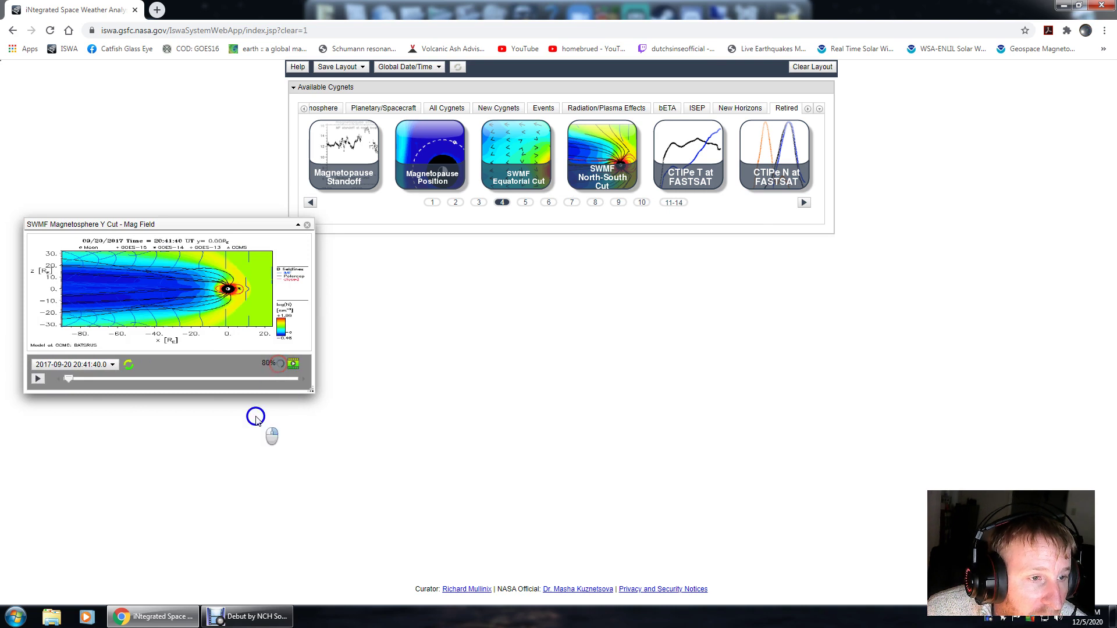
left_click(113, 364)
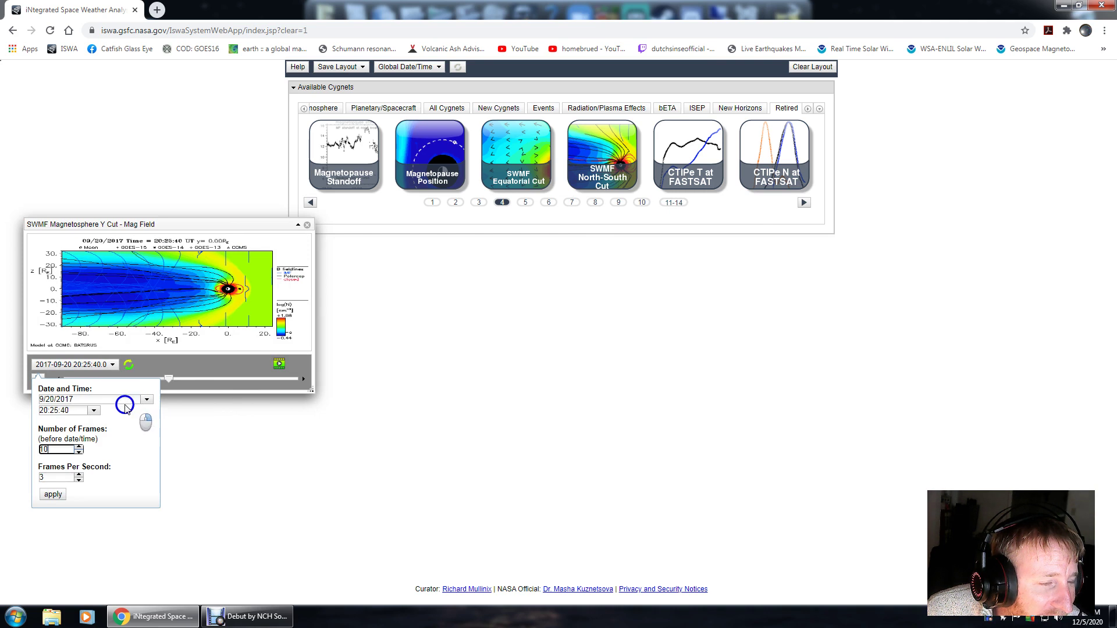
left_click(149, 400)
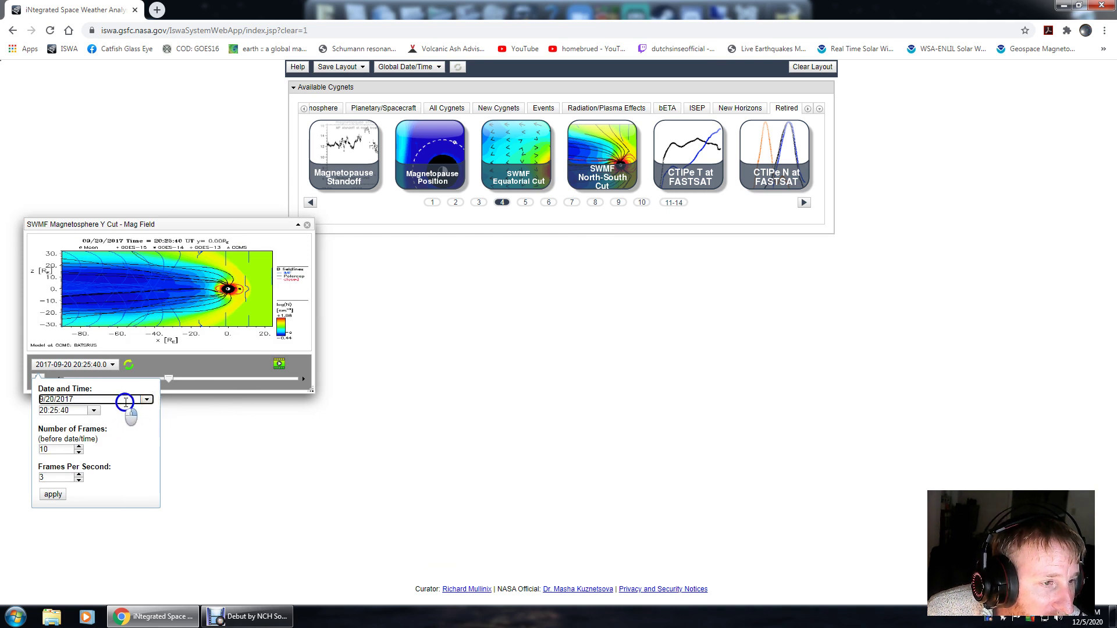
left_click(146, 400)
left_click(78, 487)
left_click(74, 489)
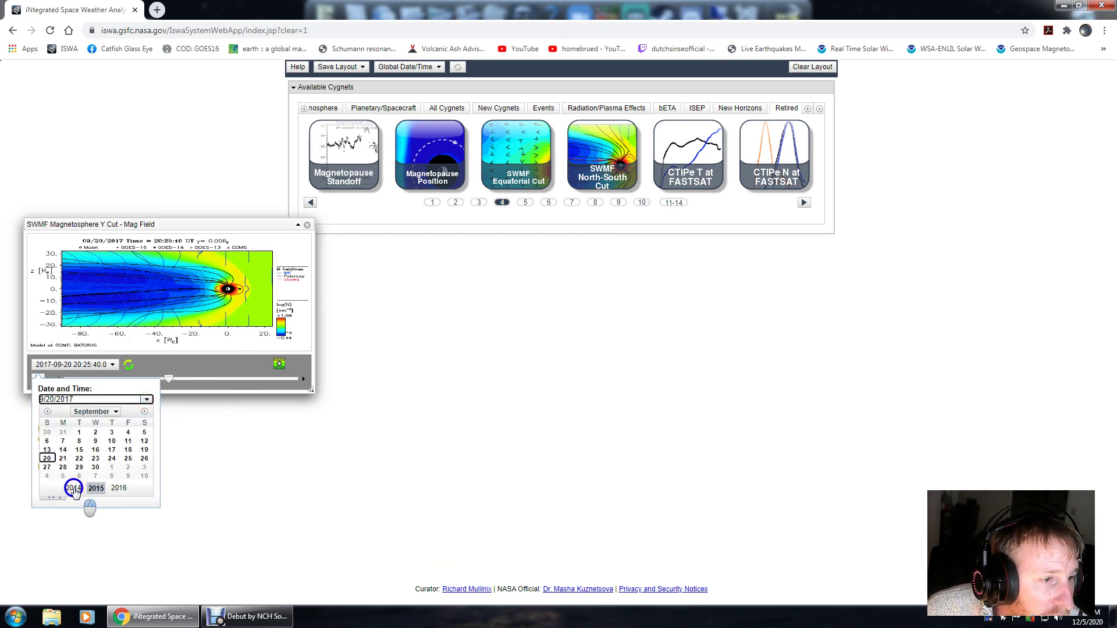
left_click(74, 489)
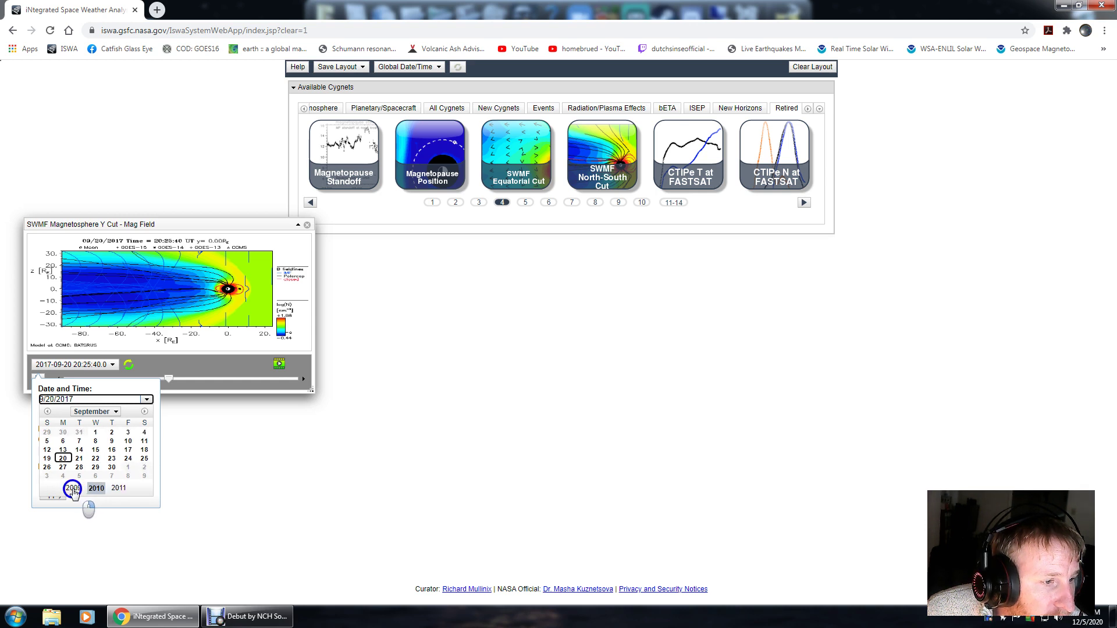
left_click(93, 450)
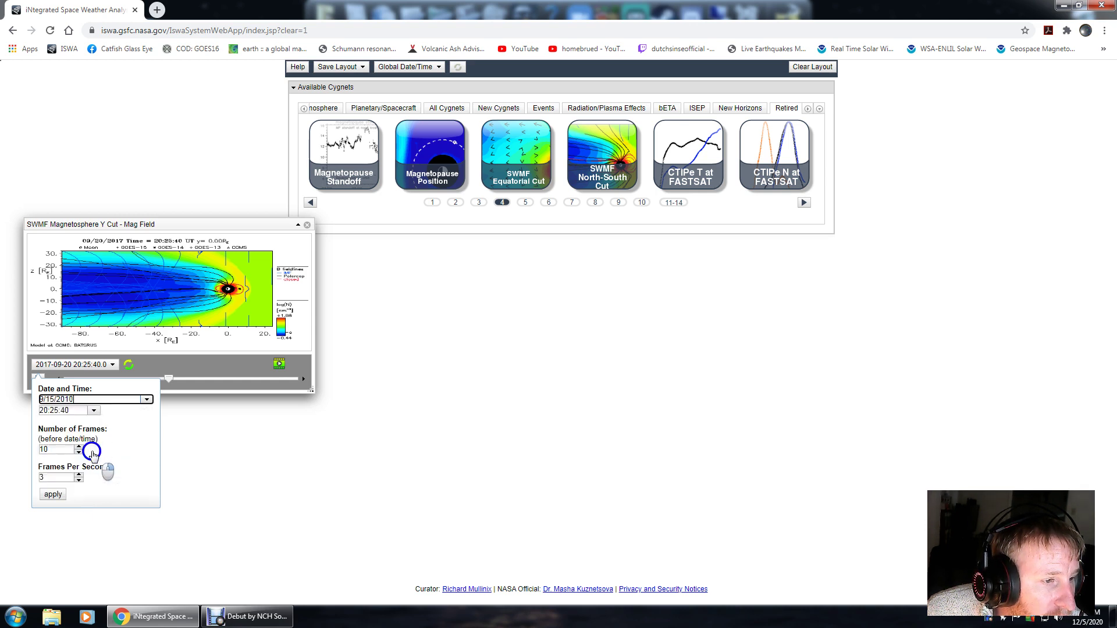
left_click(54, 494)
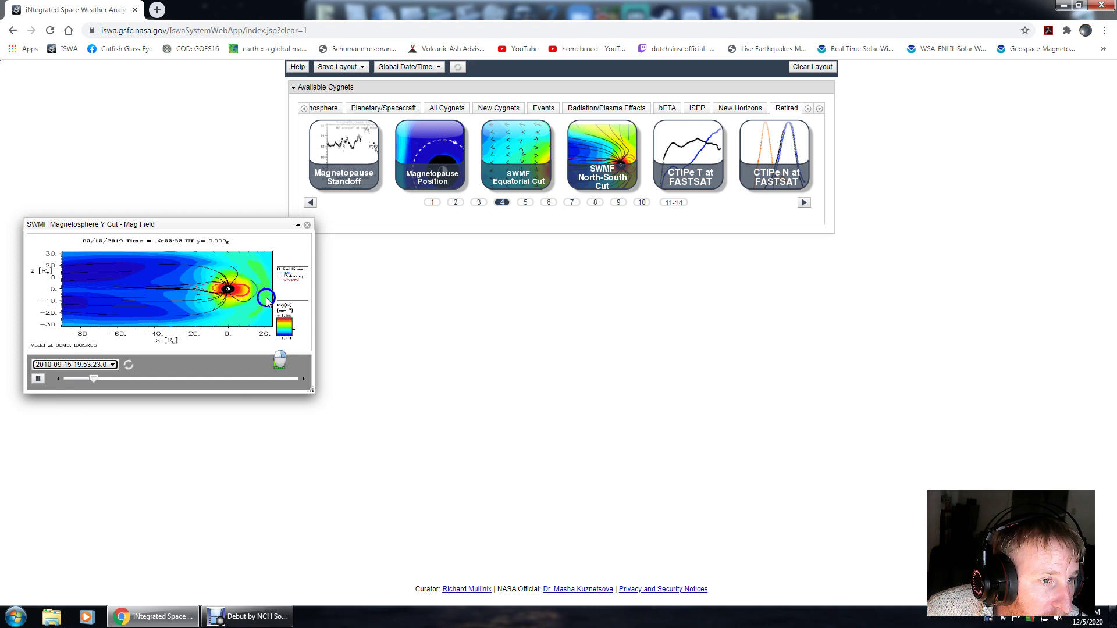
Set the Y Cut plot's Number of Frames to 100 and apply it
left_click(112, 364)
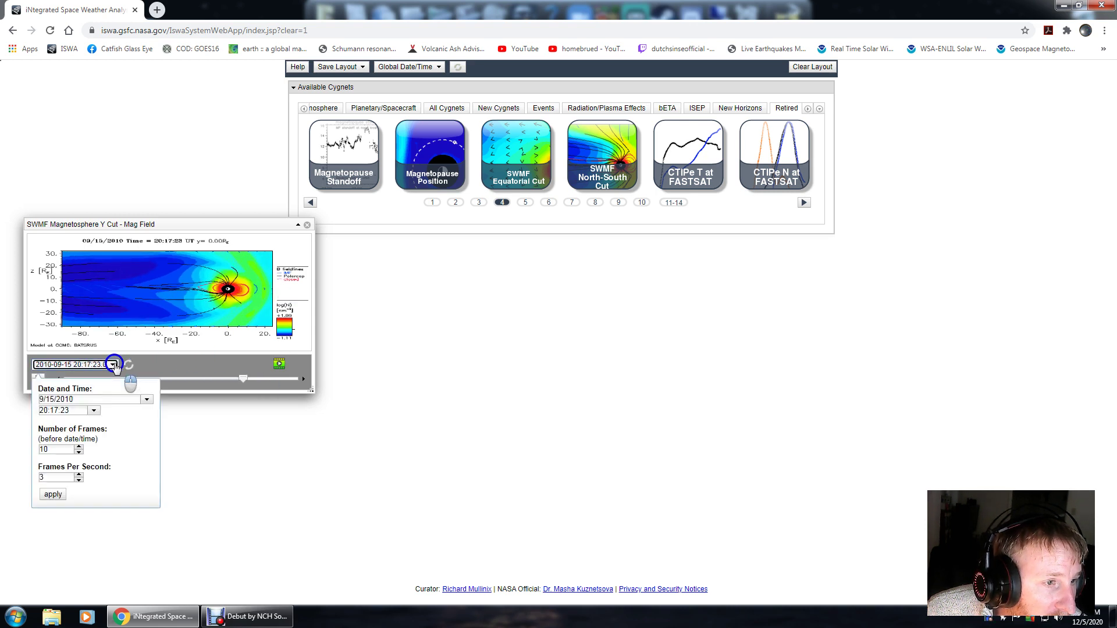
type("0")
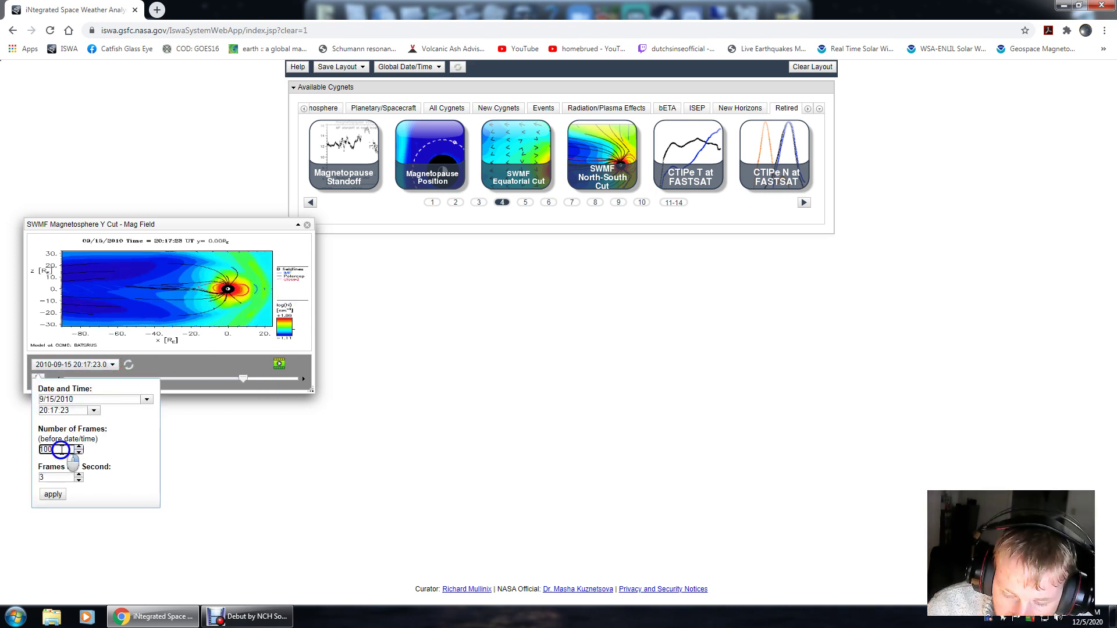
left_click(52, 493)
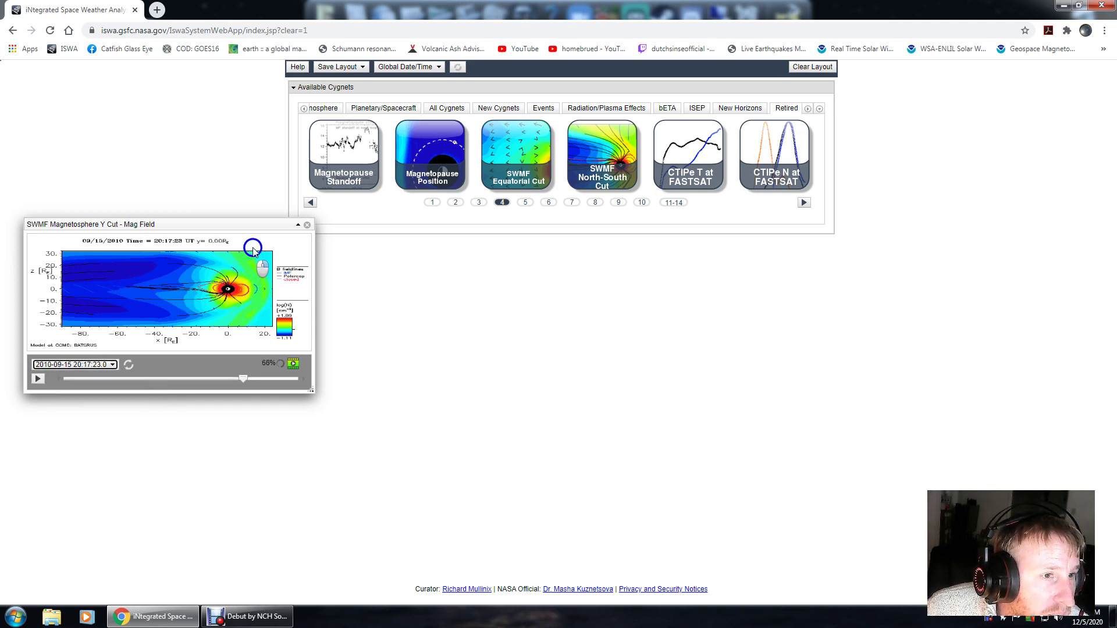
Drag the Y-cut cygnet to the page centre and maximize it to full page
left_click_drag(236, 226, 605, 217)
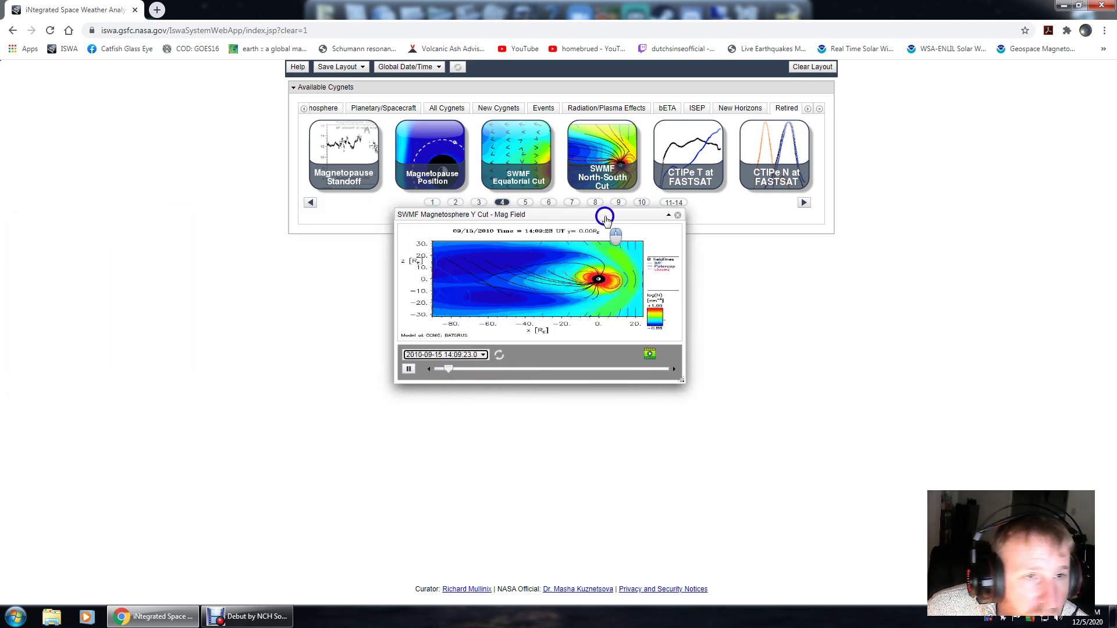
left_click(668, 215)
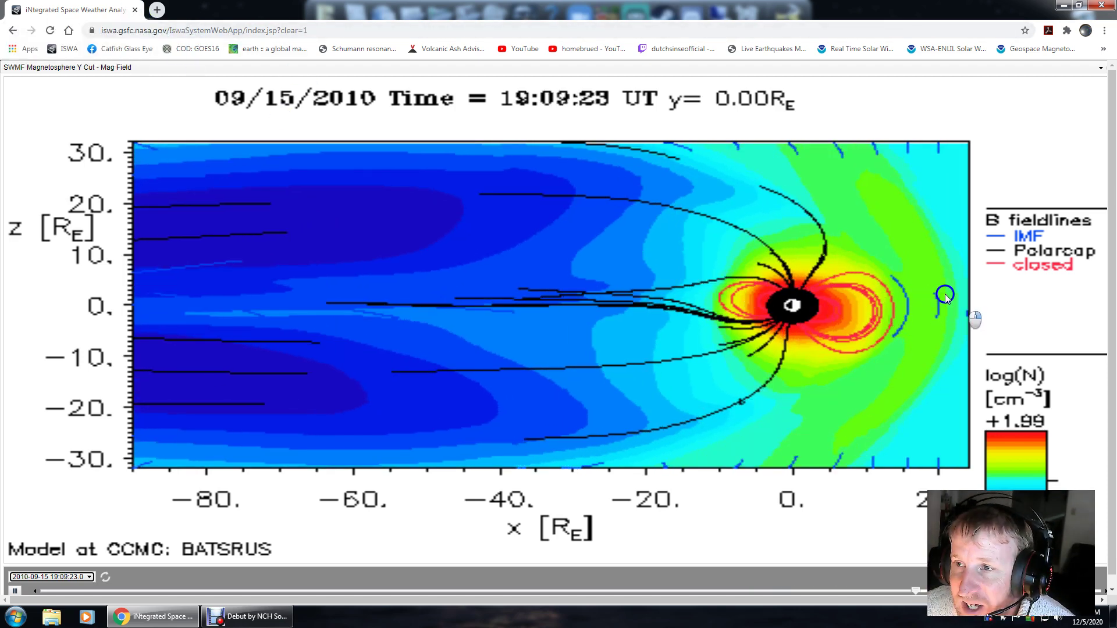
Refresh the full-page Y-cut plot to its latest data, 20 September 2017
left_click(105, 580)
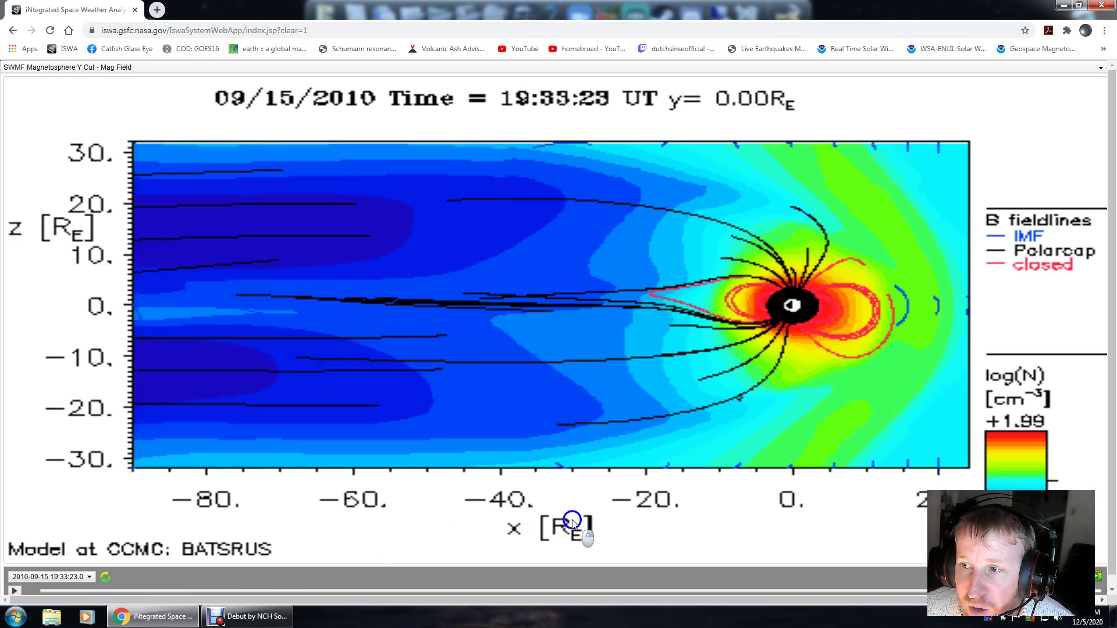